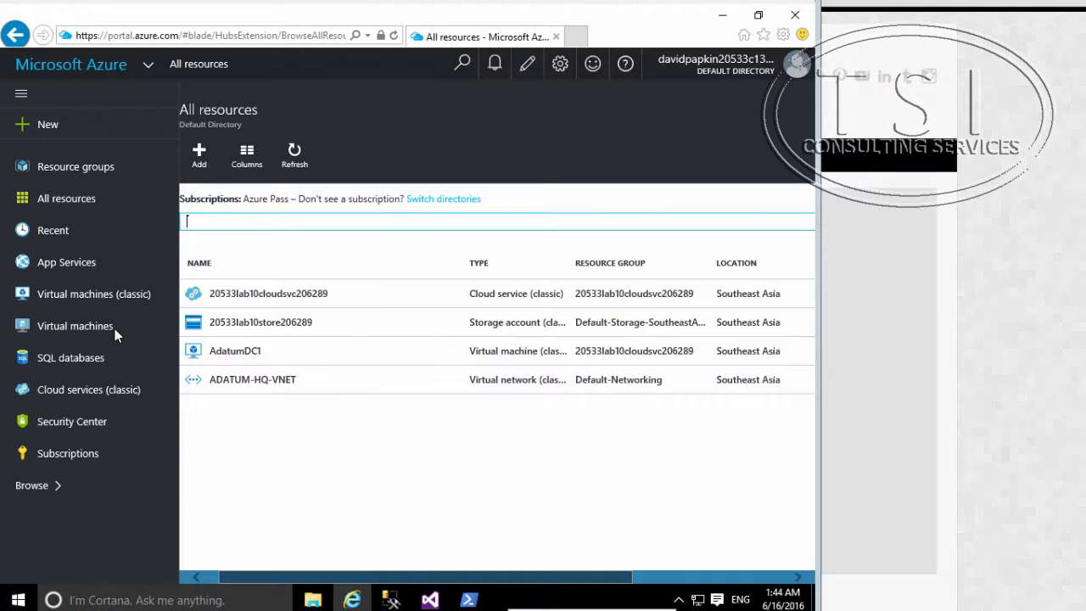
Step: Open the classic virtual machine AdatumDC1 and launch its Remote Desktop connection, accepting the unknown publisher
click(120, 301)
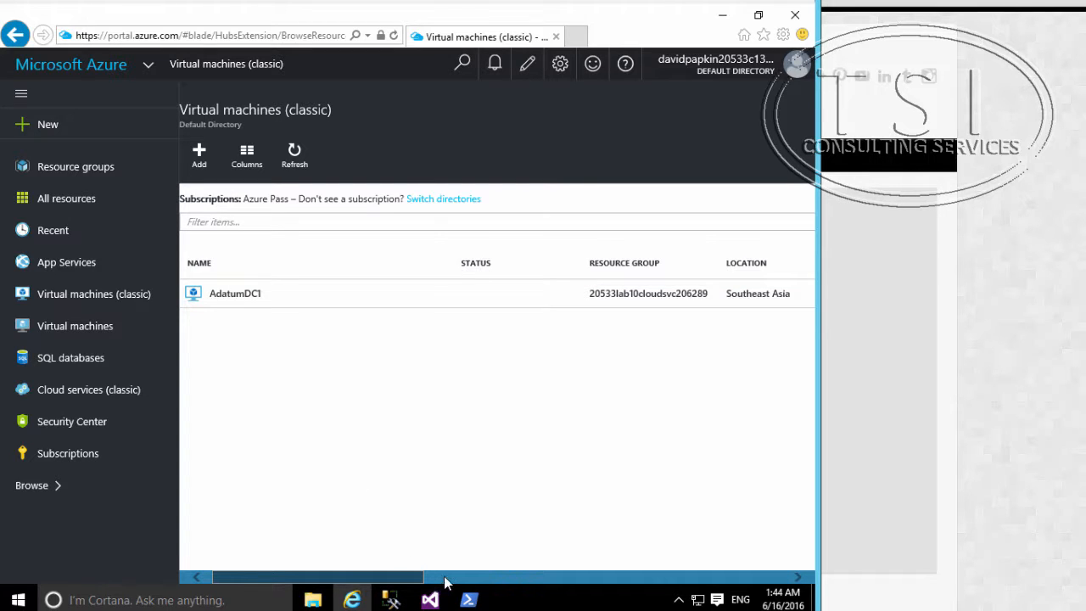
click(235, 294)
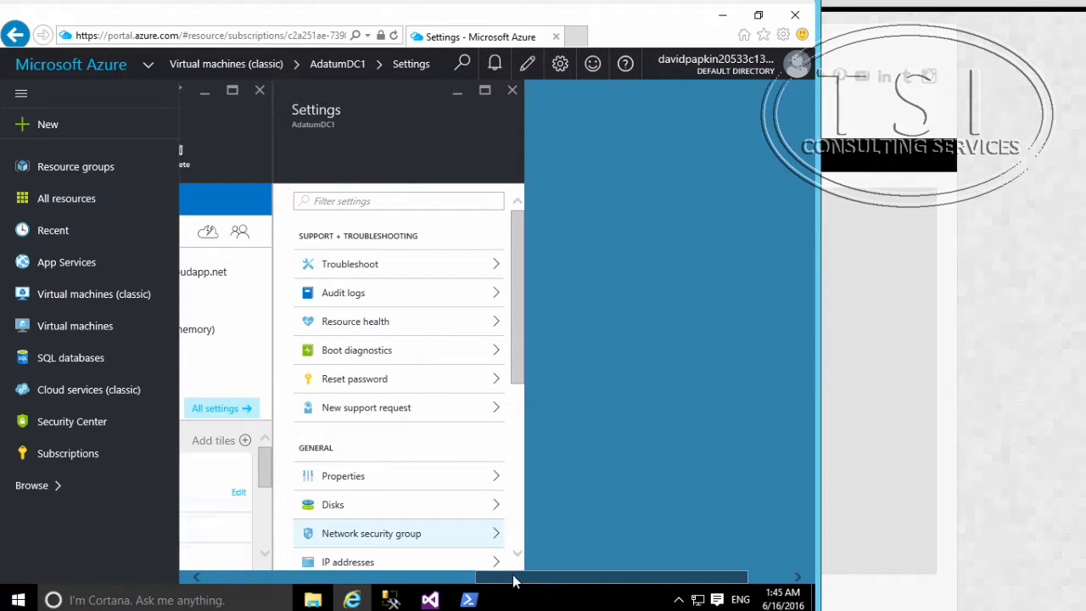
drag(514, 577, 261, 575)
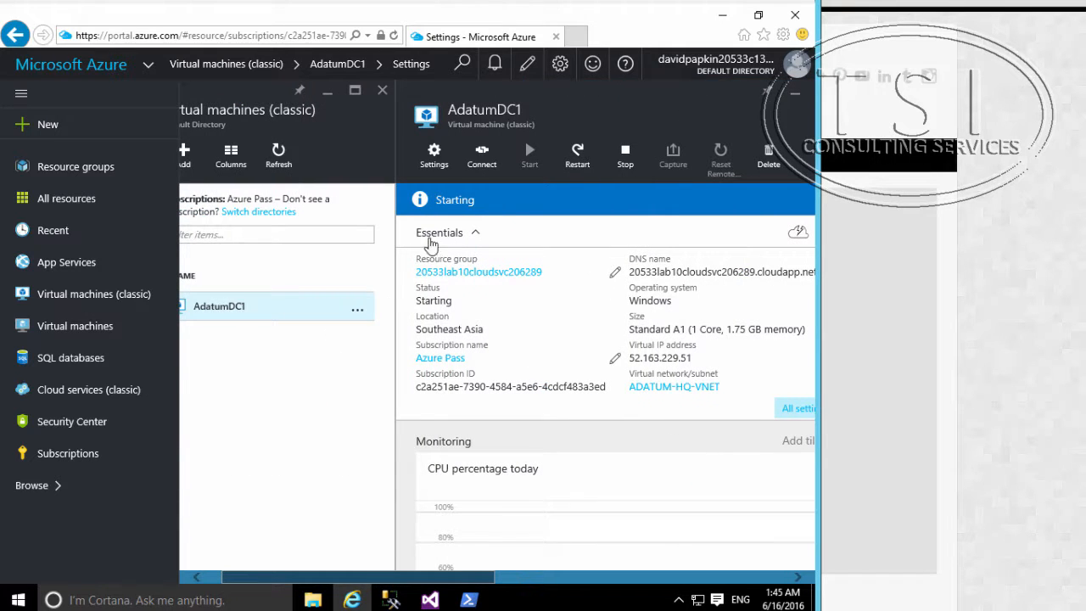
click(480, 151)
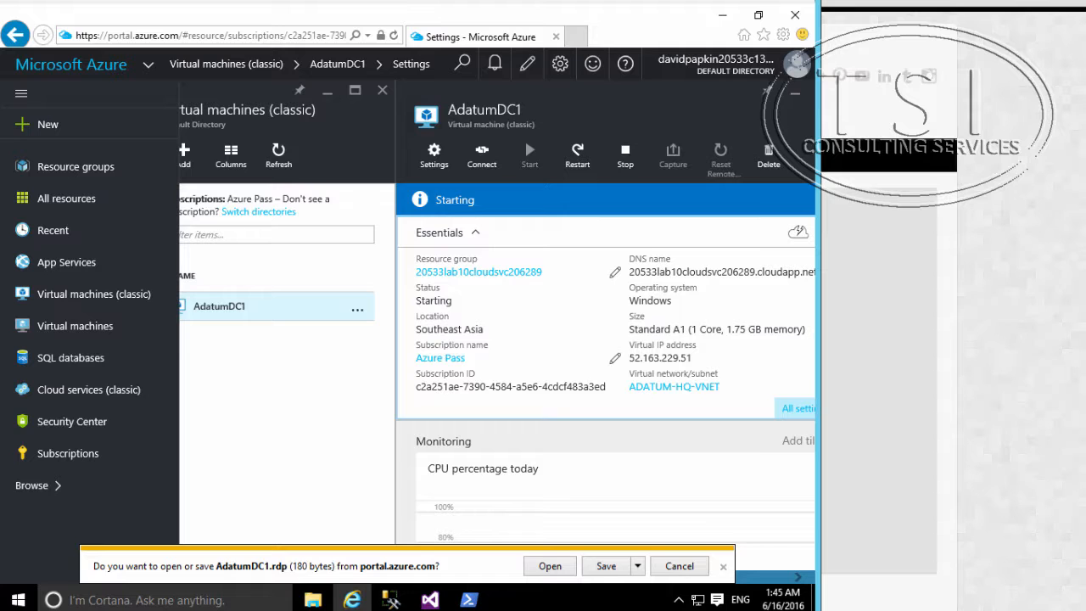
click(549, 566)
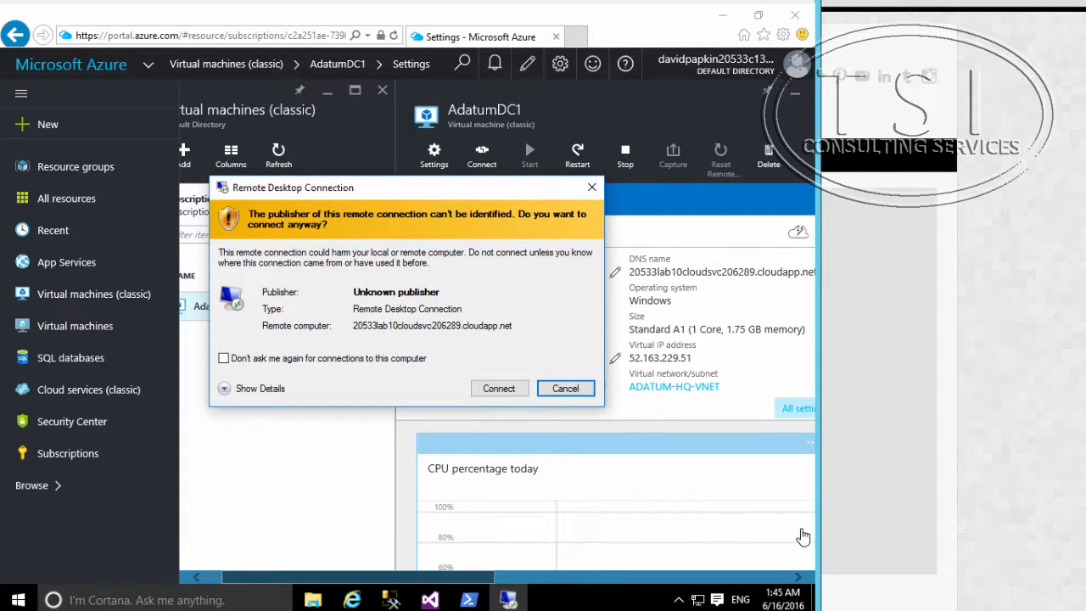
click(499, 389)
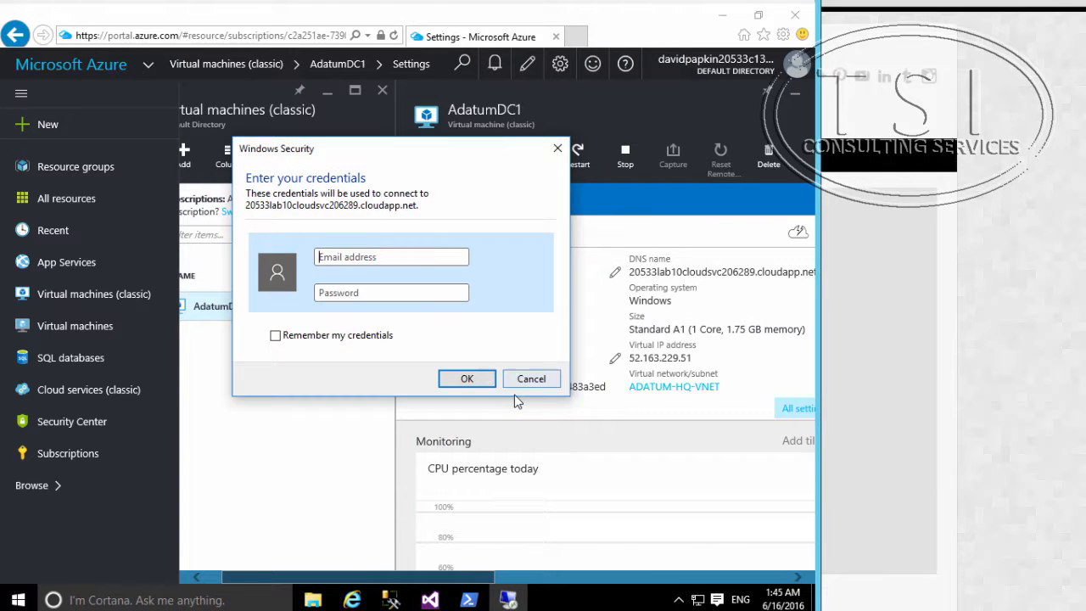
Step: Sign in to the remote machine as adatum\student with the account password and accept its untrusted certificate
click(412, 259)
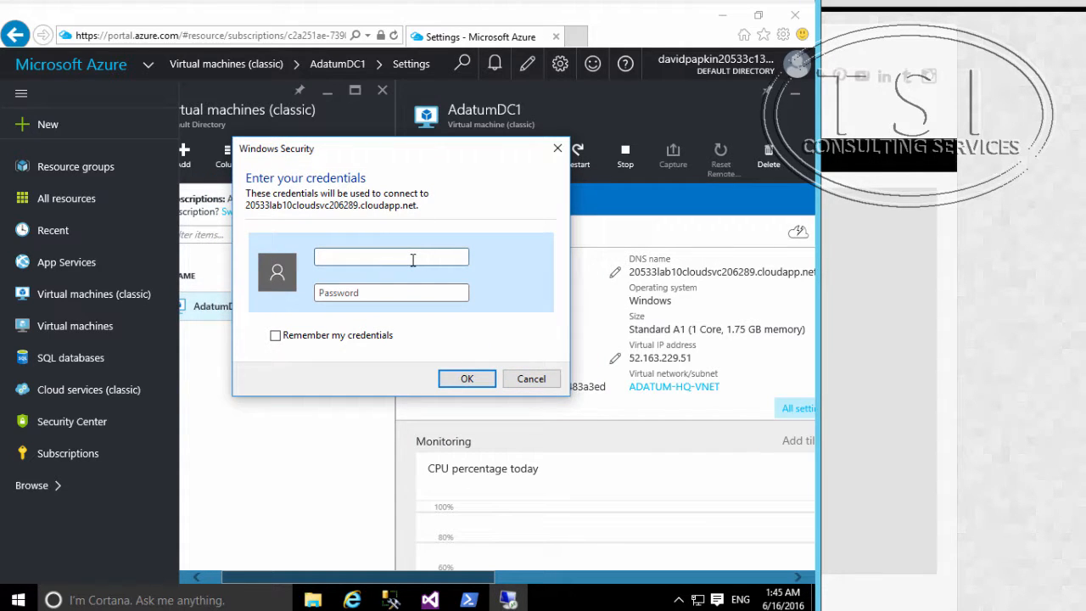
text(adatum\student)
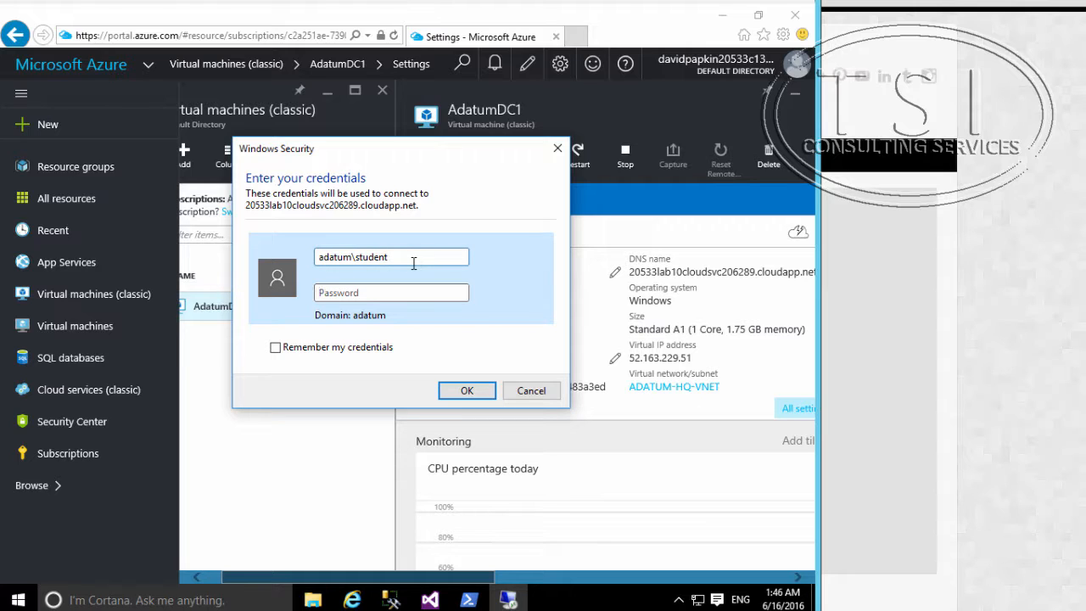
key(Tab)
text(Pa$$w0rd1234)
key(Return)
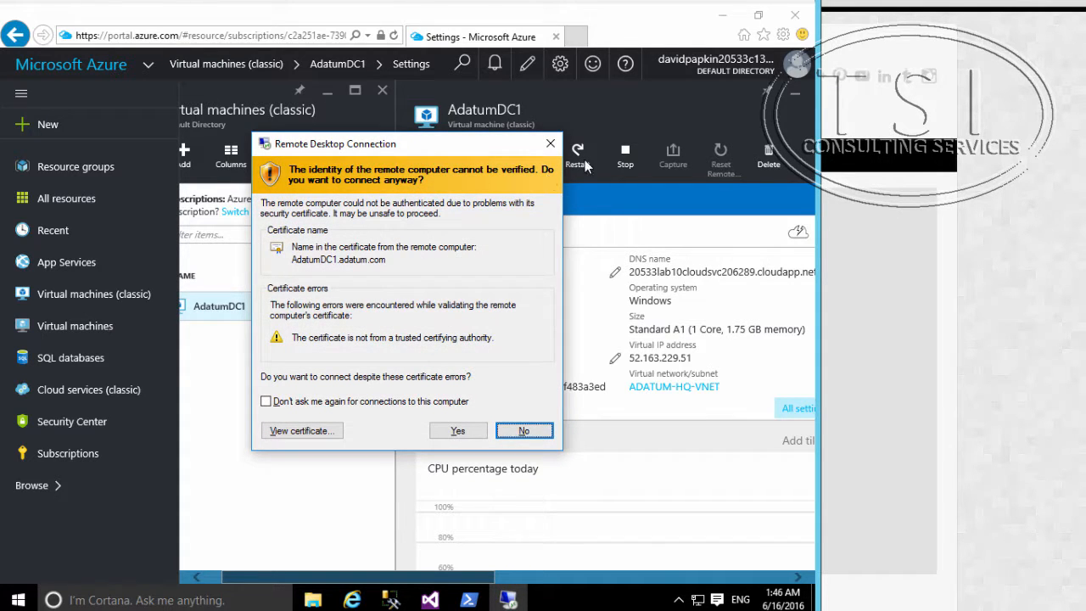
click(457, 431)
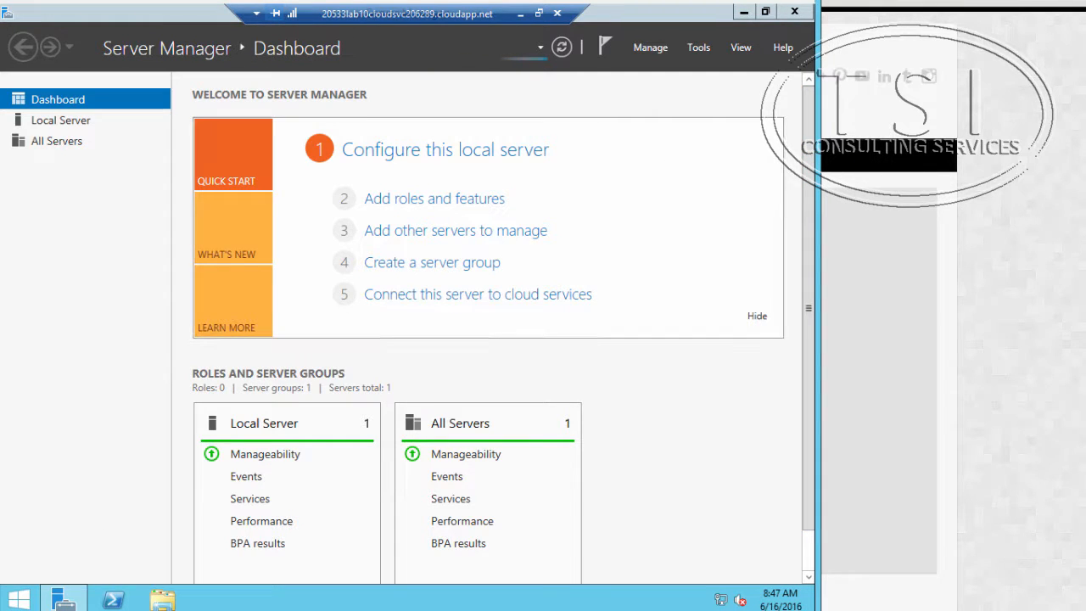
Step: Open Internet Explorer on the remote server and sign in to Microsoft Azure with the prefilled account e-mail
key(super)
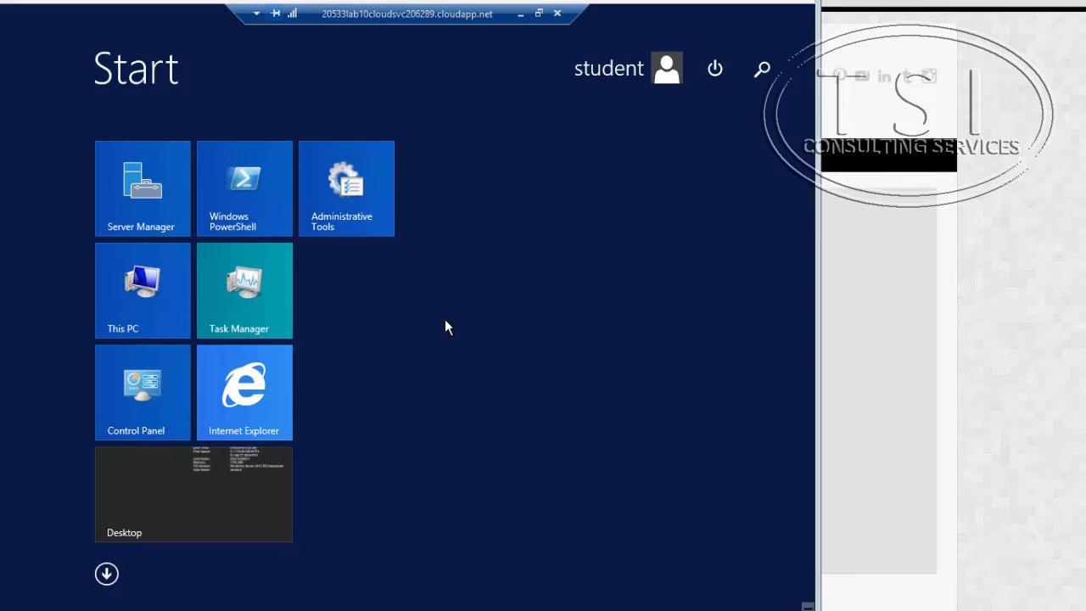
click(245, 395)
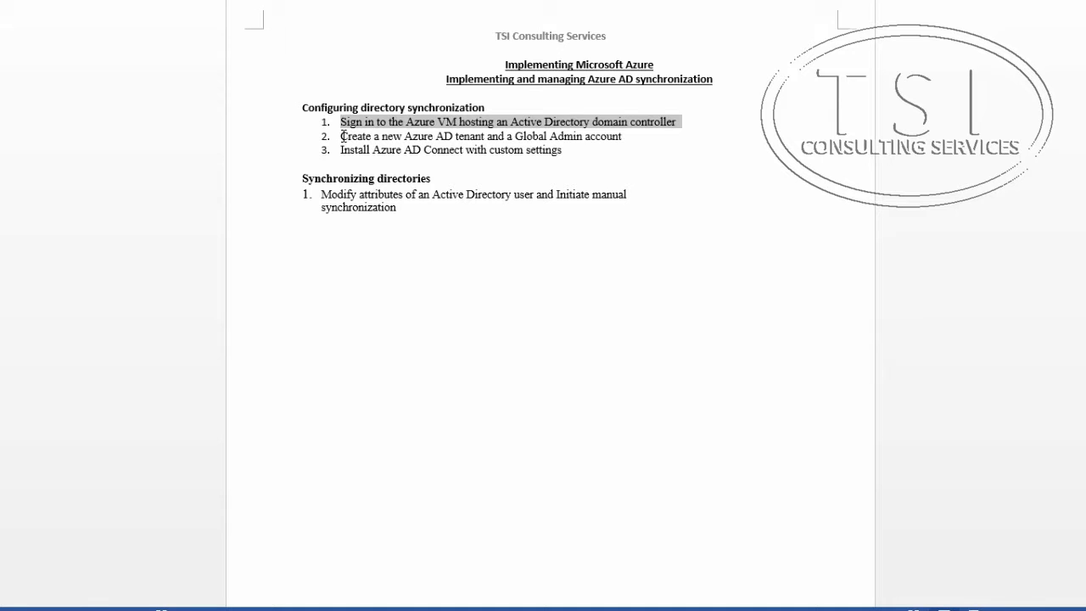
drag(342, 135, 645, 134)
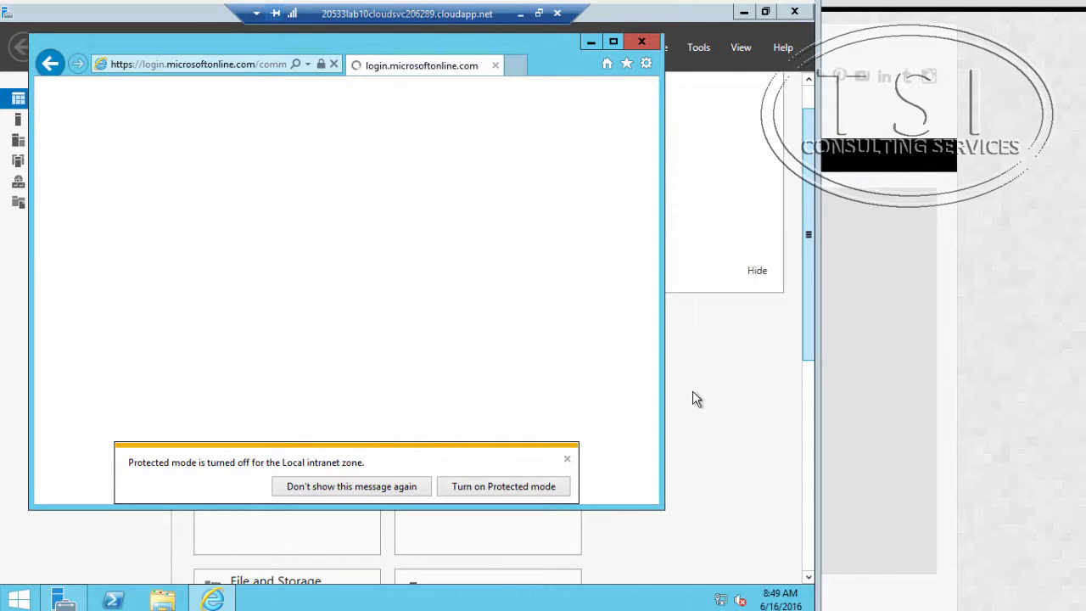
click(567, 459)
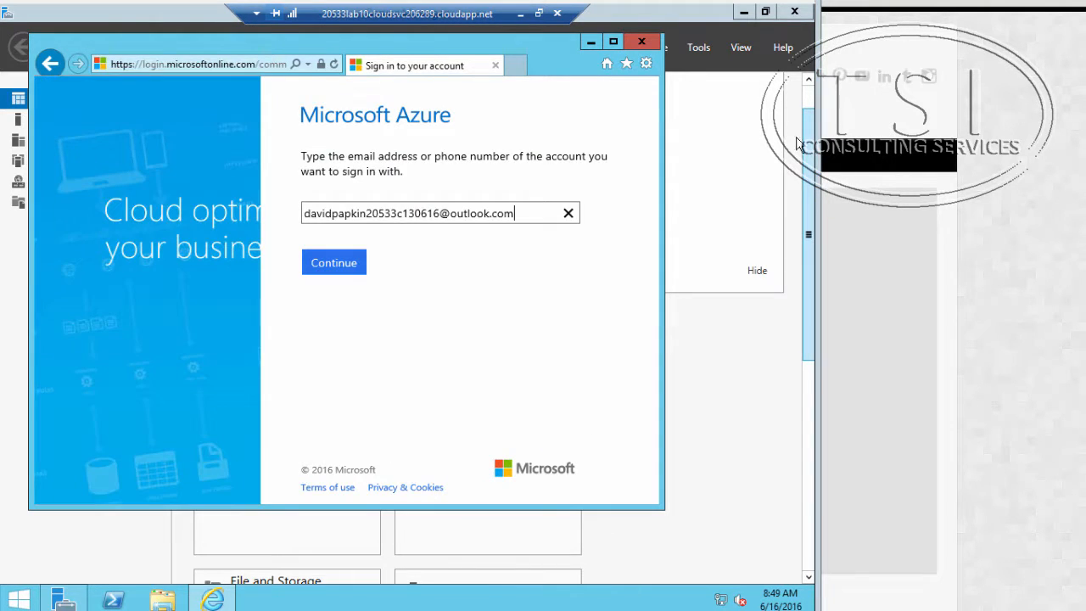
click(320, 263)
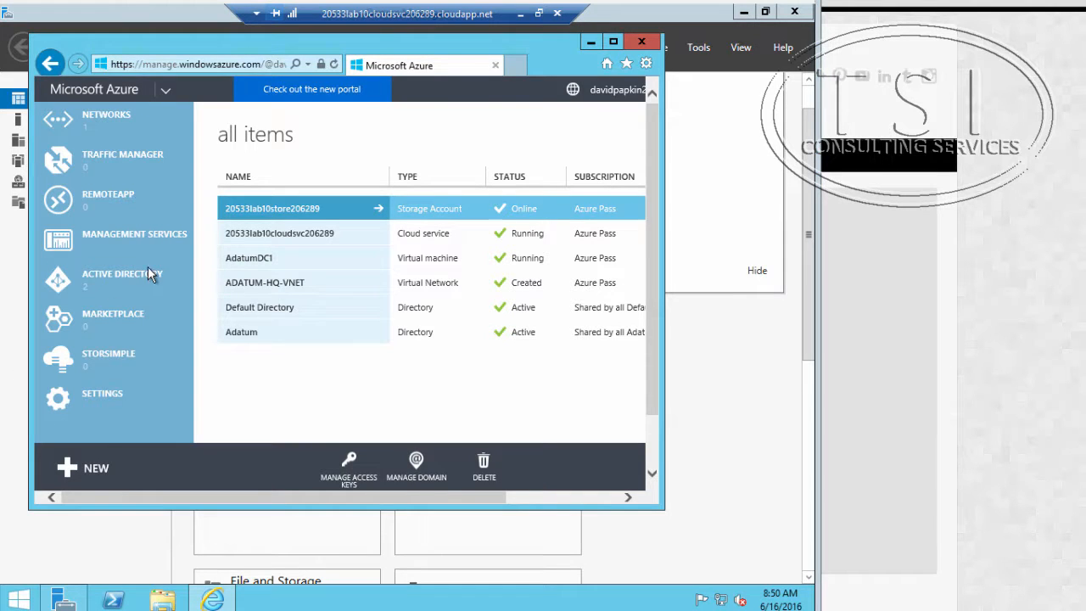
Step: Start a custom creation of a new directory under the Azure Active Directory service
click(142, 273)
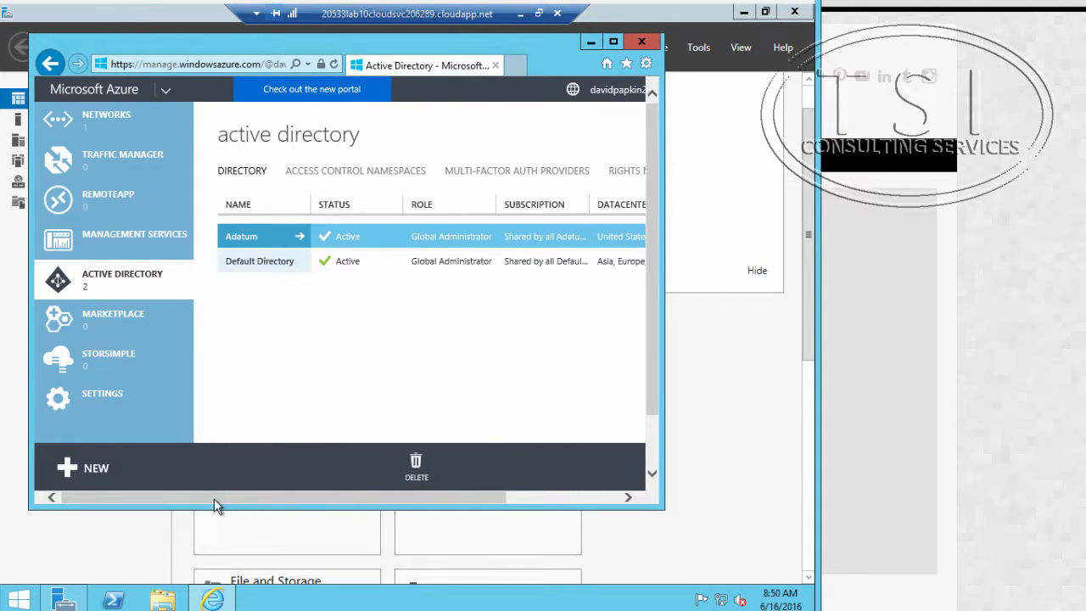
click(114, 481)
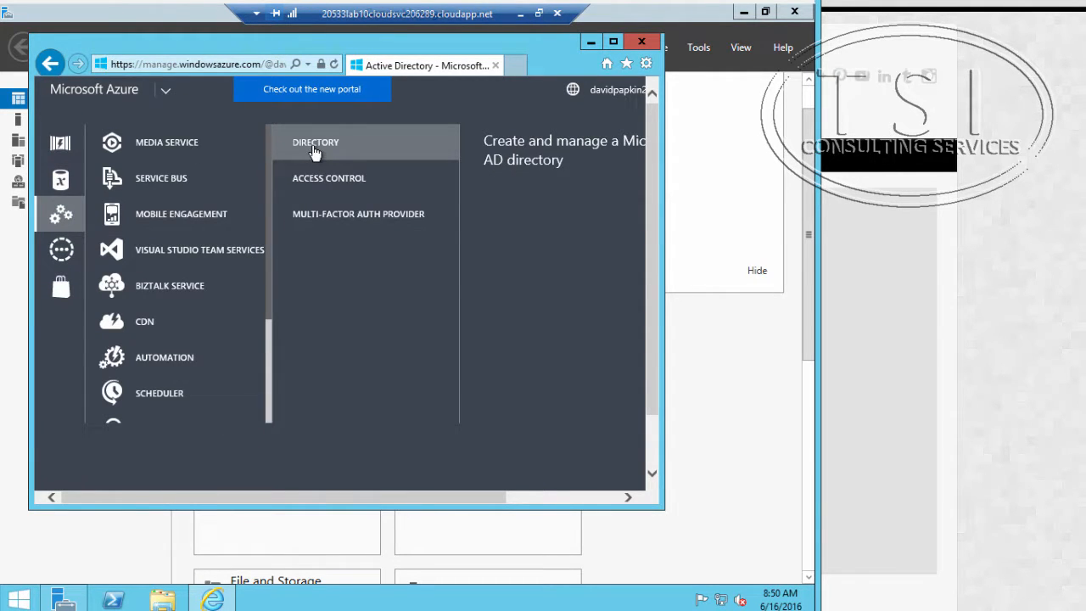
click(314, 151)
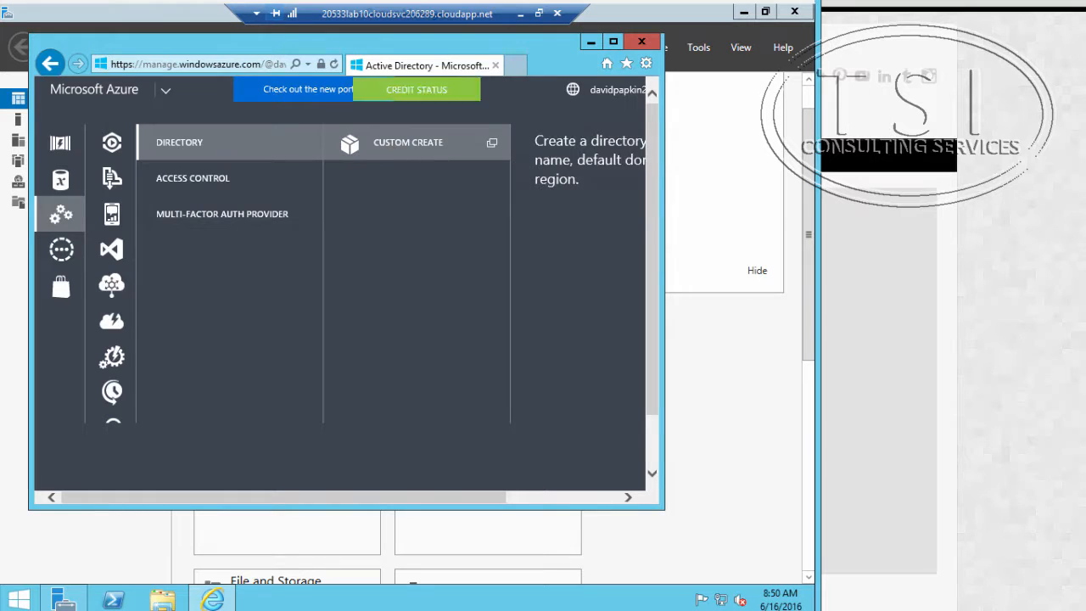
click(393, 151)
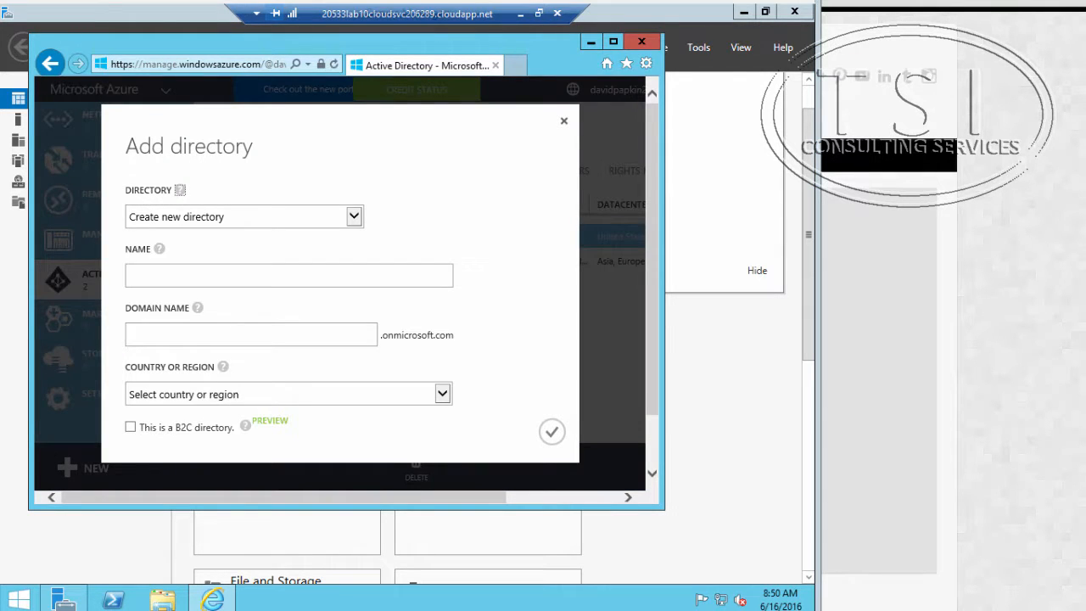
Step: Name the new directory AdatumSync and set its domain name to dpadatum8180
click(276, 280)
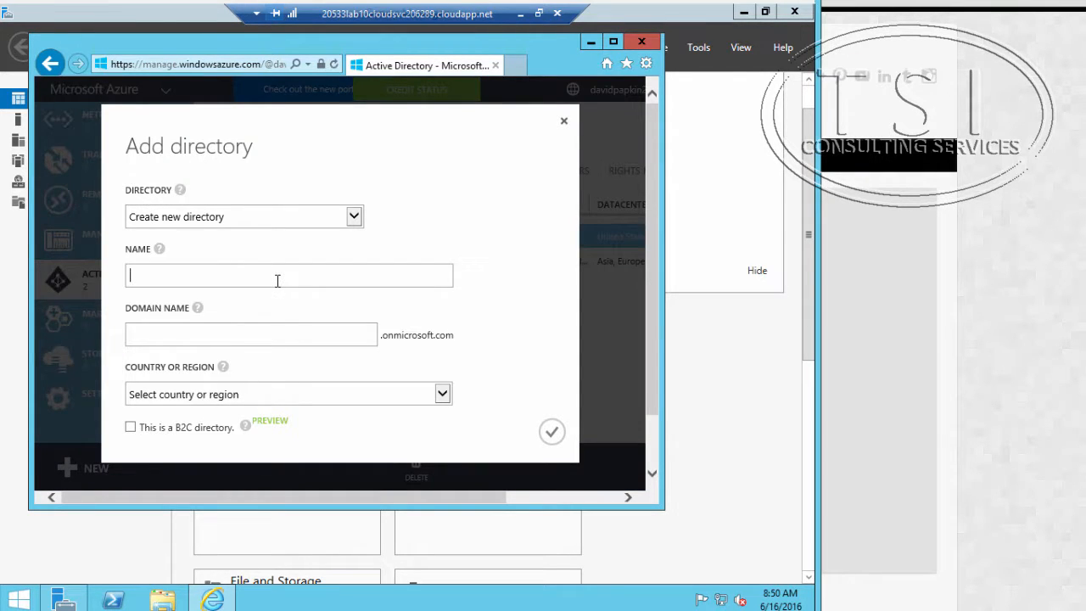
text(AdatumSync)
key(Tab)
click(179, 335)
text(dpa)
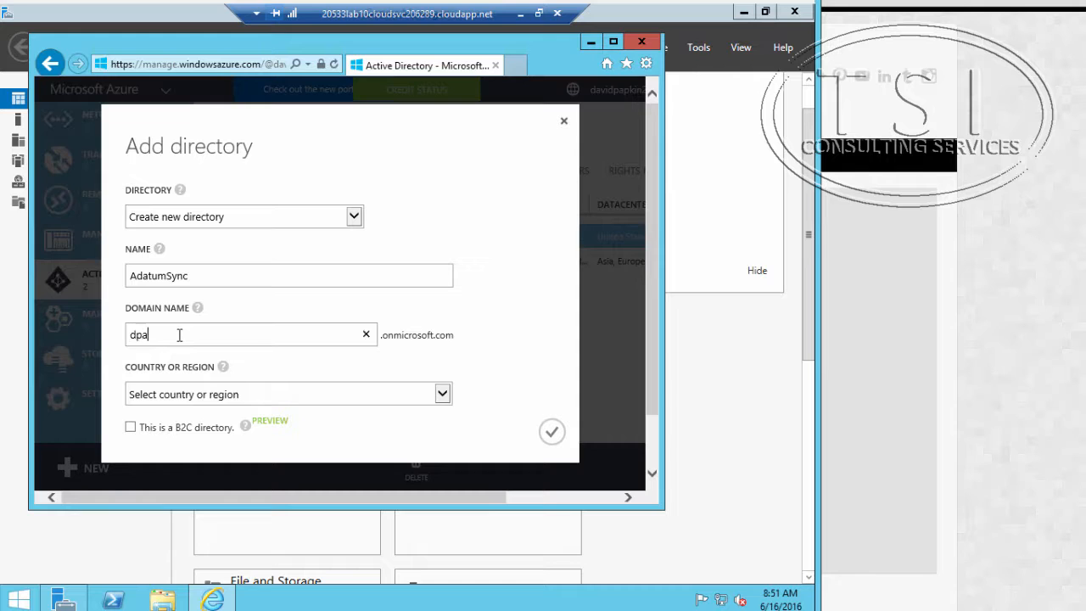
text(datum818)
drag(192, 336, 114, 344)
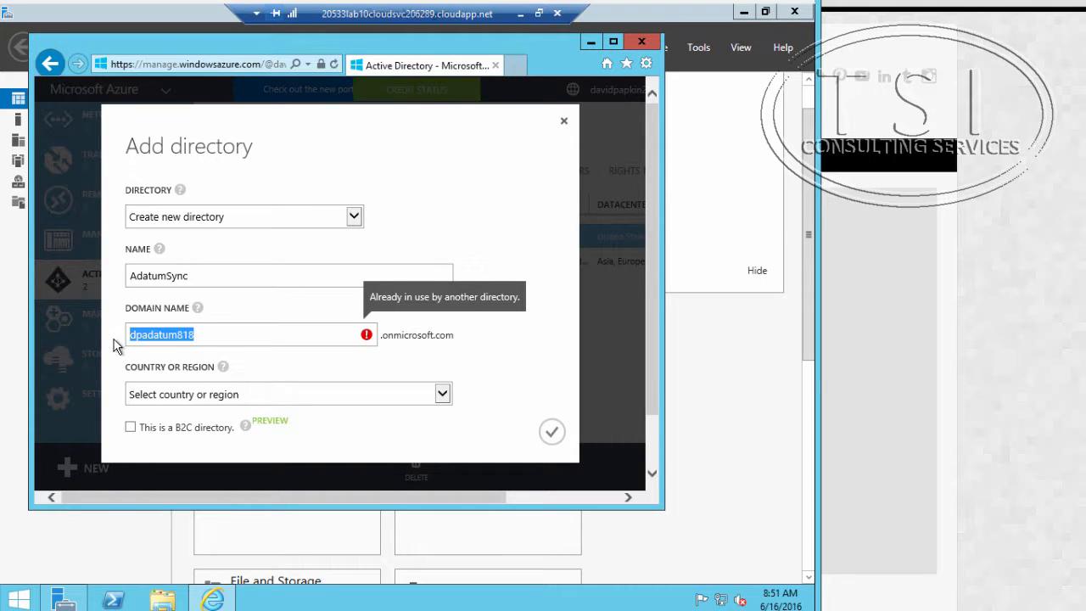
click(227, 334)
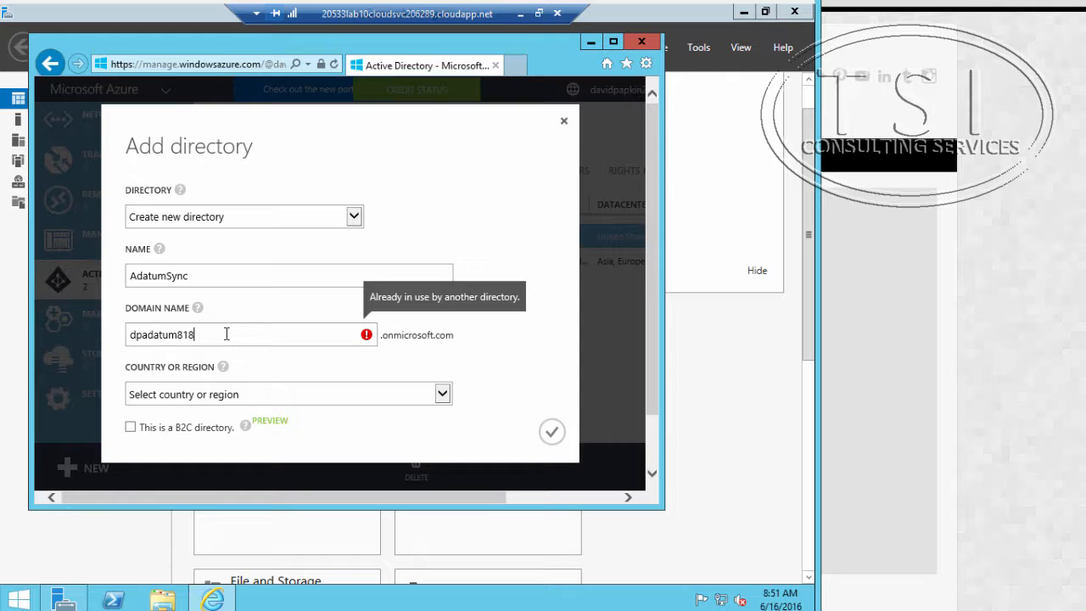
text(0)
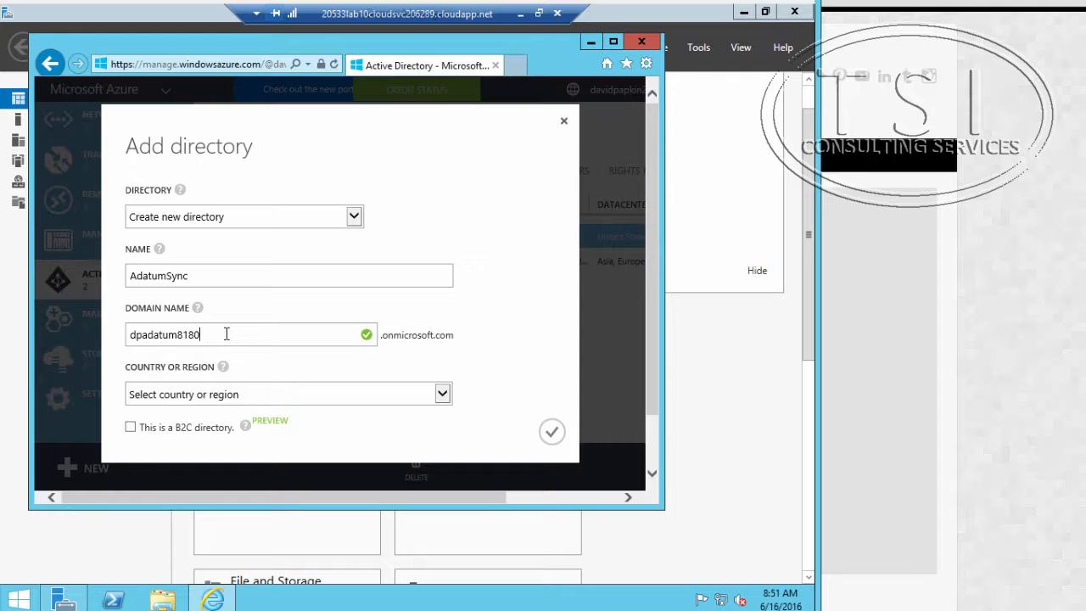
Step: Set the directory's country or region to United States and create the directory
click(248, 393)
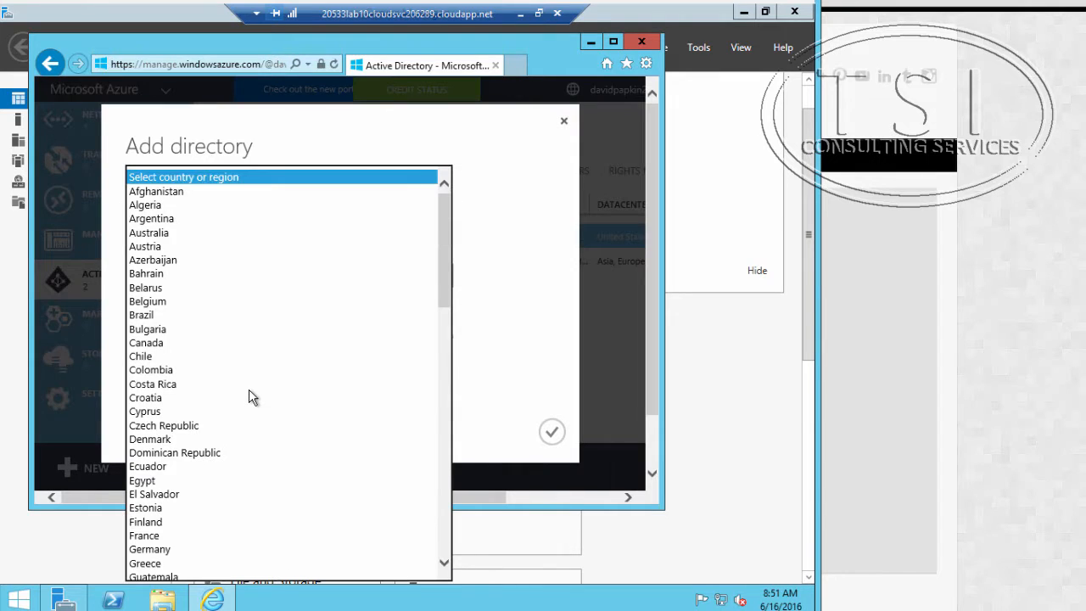
scroll(271, 393, down, 3)
scroll(268, 399, up, 3)
scroll(268, 369, down, 10)
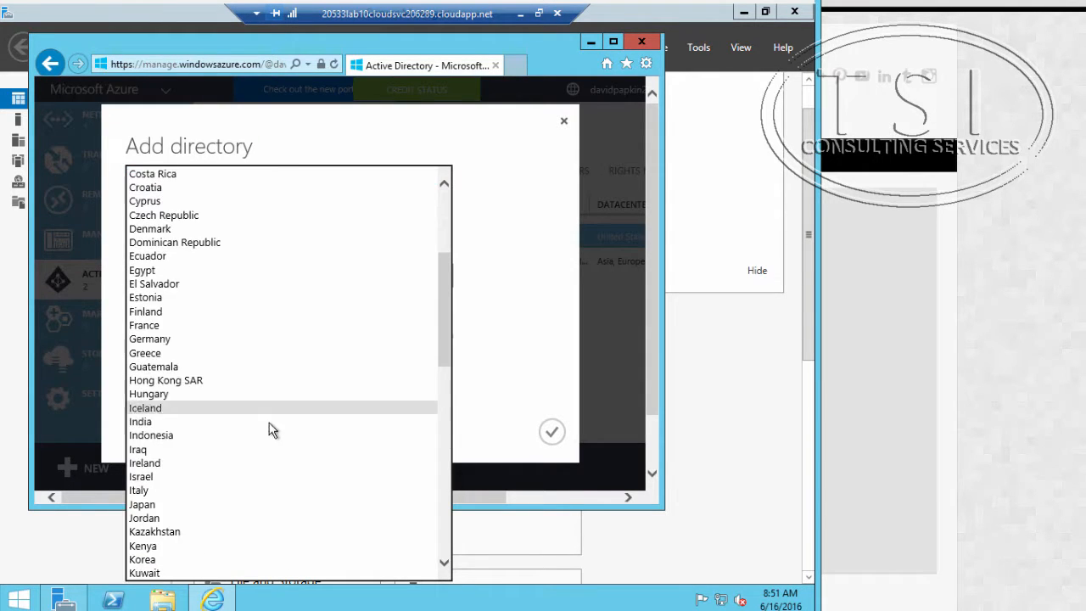
scroll(264, 462, down, 11)
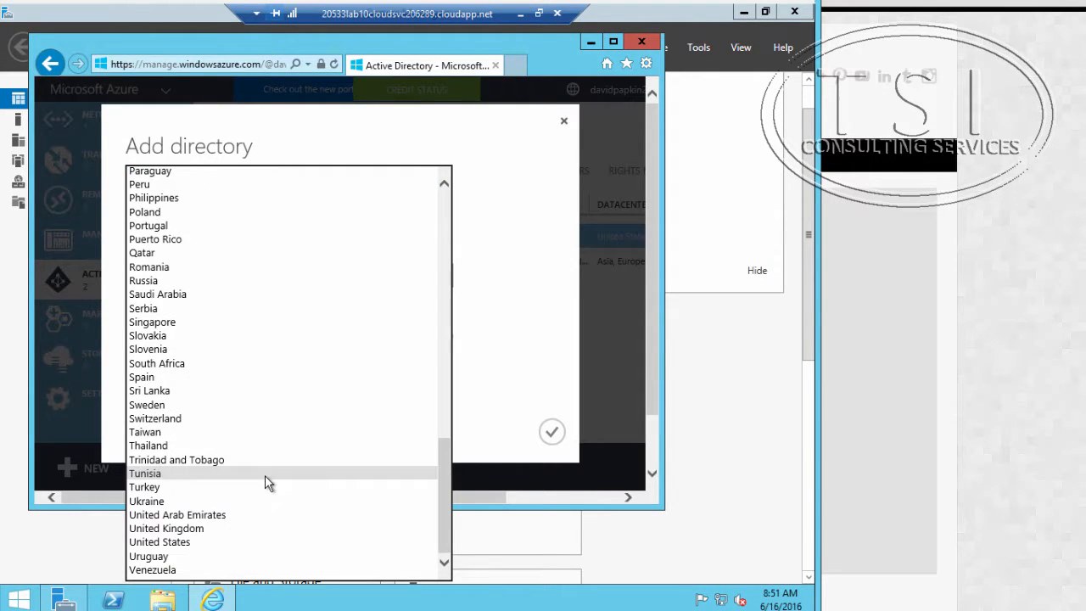
click(246, 542)
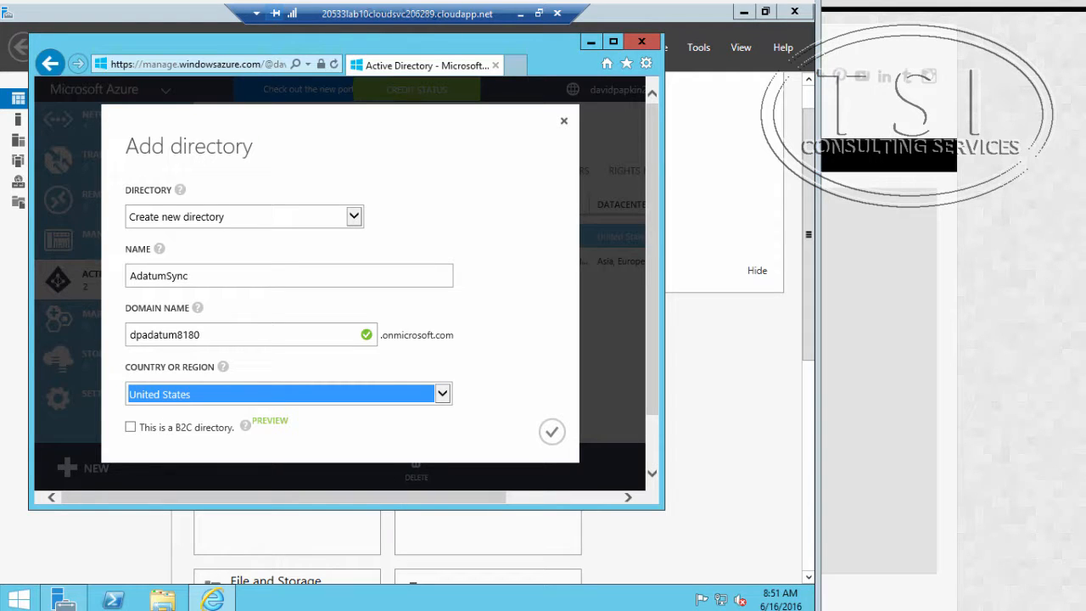
click(553, 433)
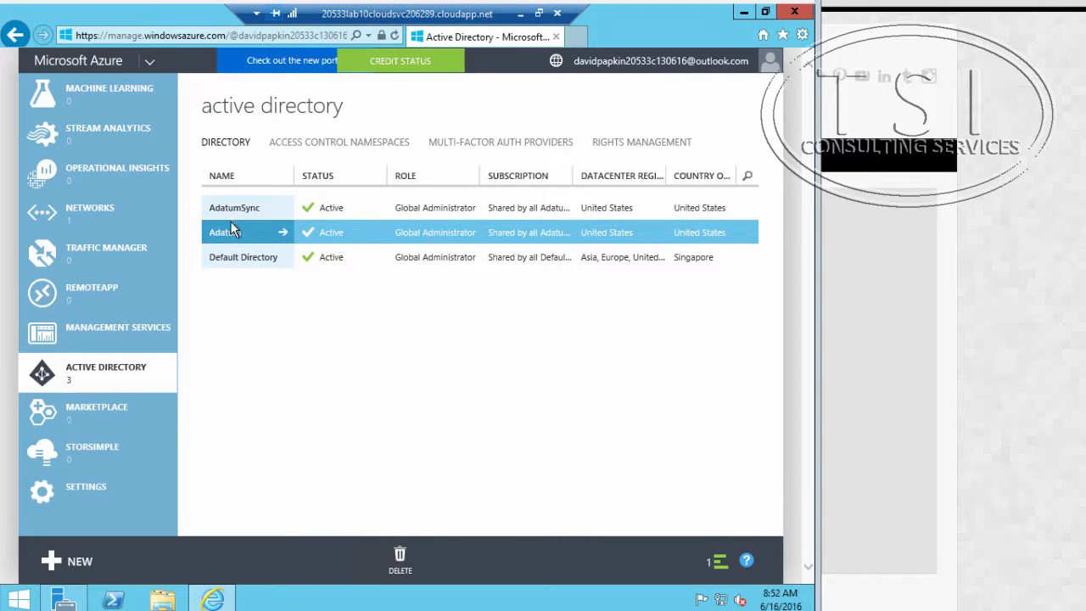
Step: Begin adding a new organization user to the AdatumSync directory with the user name SyncAdmin, and proceed to the user profile
click(239, 207)
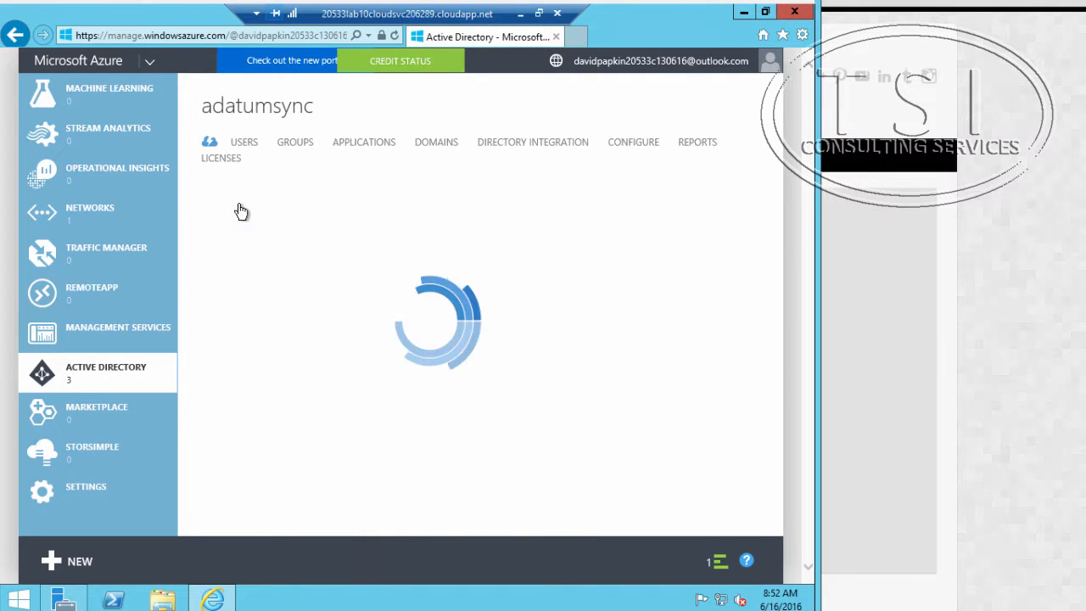
click(241, 147)
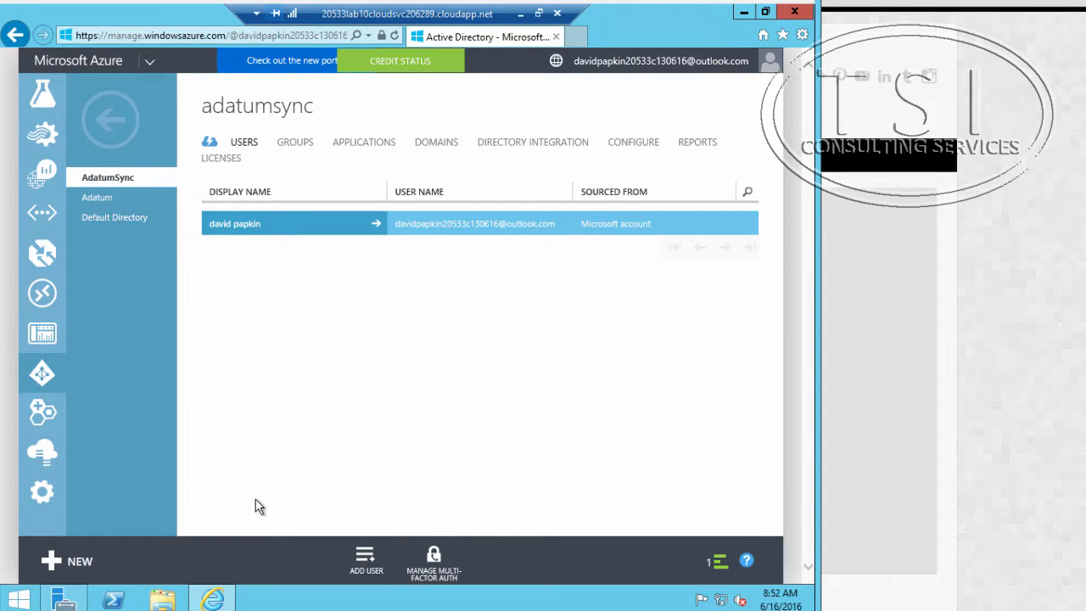
click(364, 562)
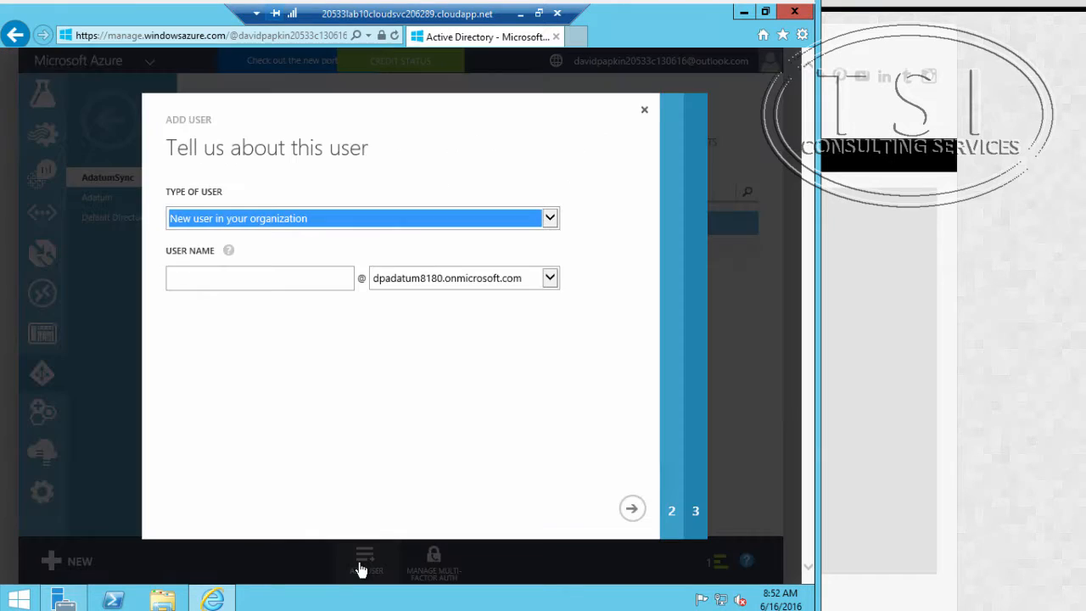
click(281, 281)
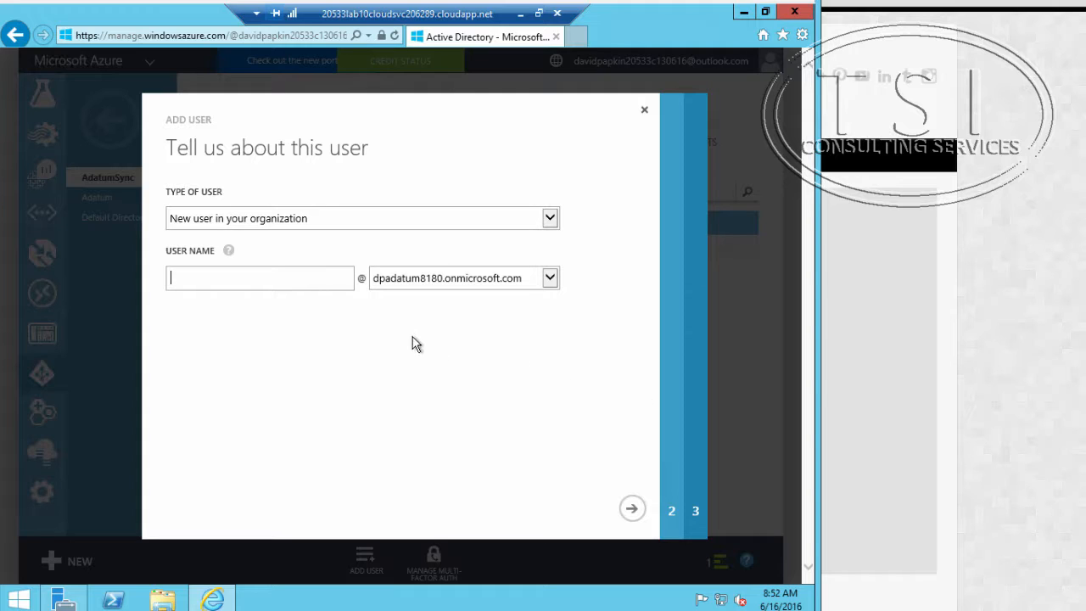
text(SyncAdmin)
click(631, 508)
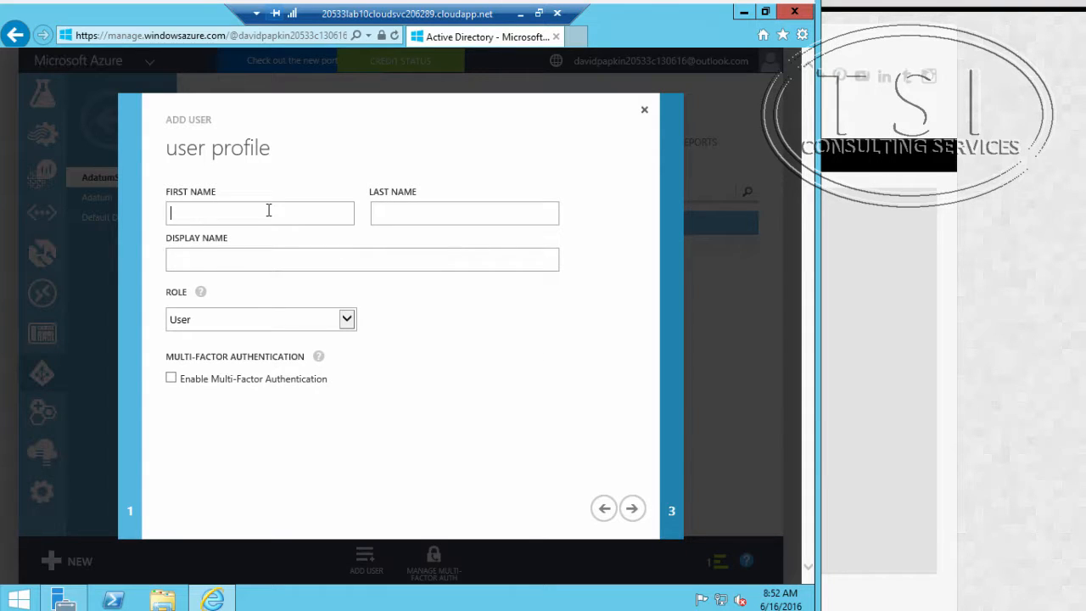
Step: Fill in the new user's profile with first name Sync, last name Admin and display name Sync Admin
text(Sync)
key(Tab)
text(Admin)
key(Tab)
text(Sync Adm)
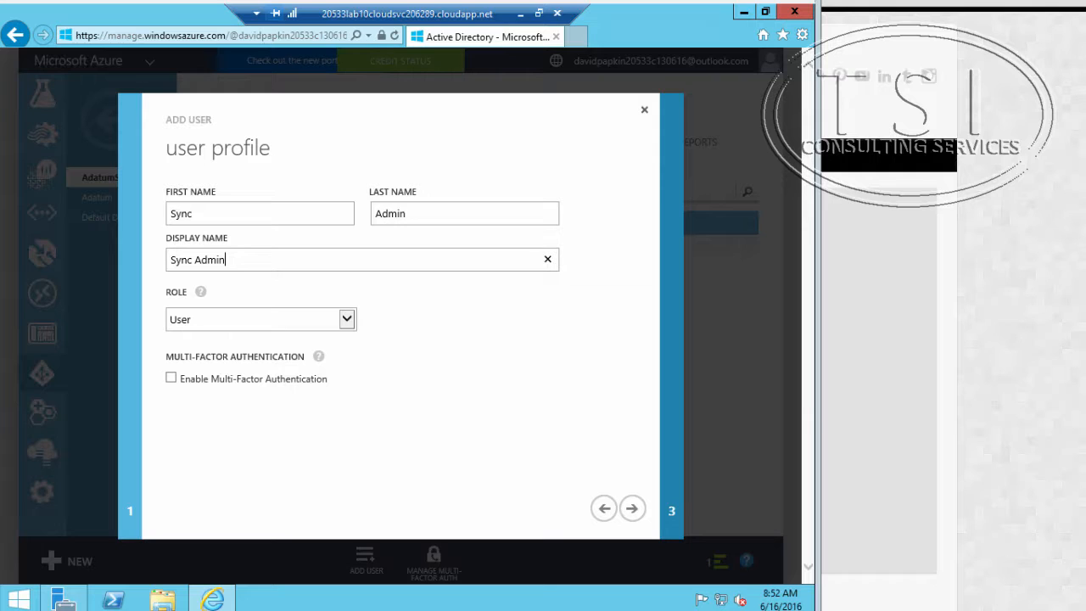
Step: Assign the Global Admin role to the new user and enter the alternate email address
click(346, 320)
click(302, 334)
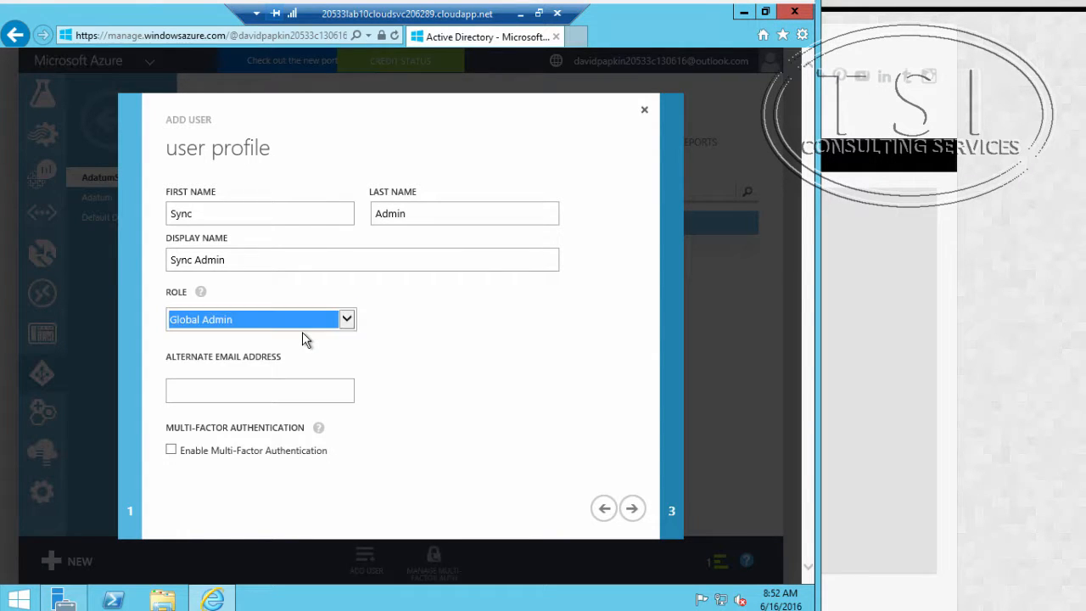
click(282, 389)
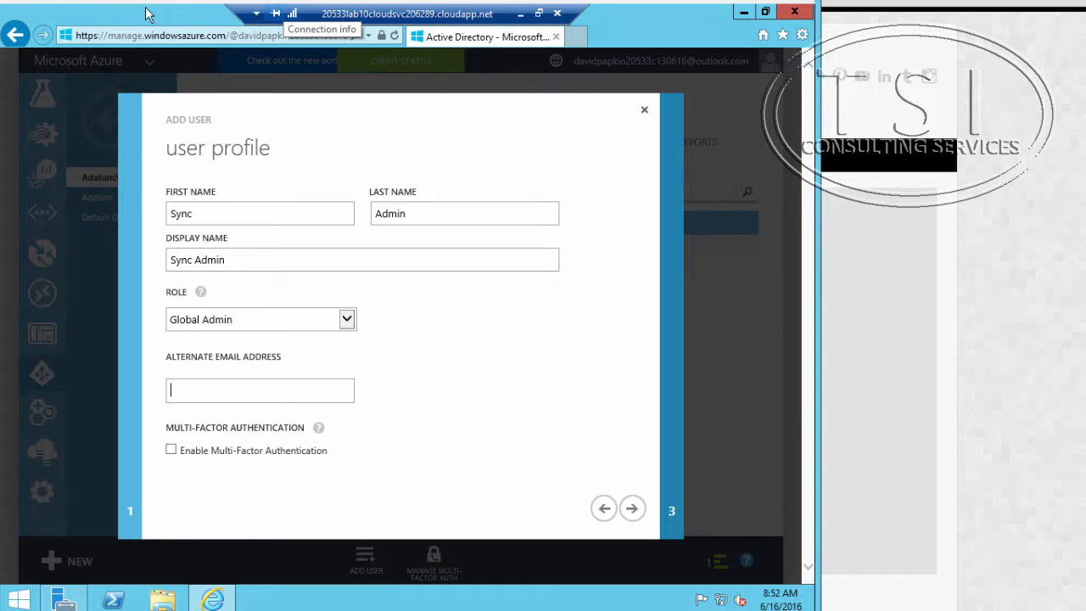
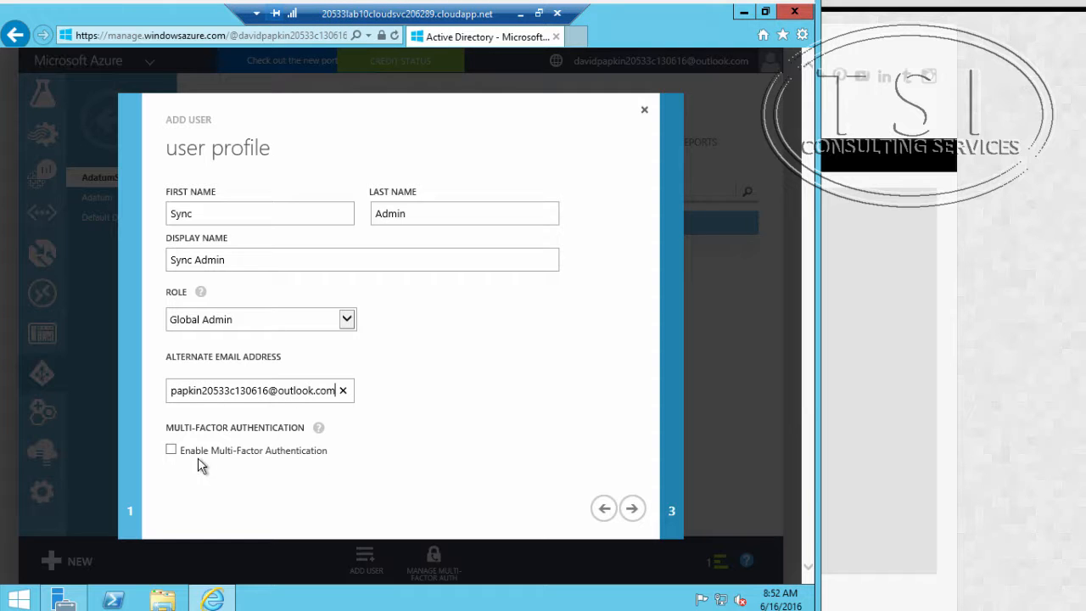
Step: Proceed to the temporary password page, create the SyncAdmin account and finish adding the user
click(637, 509)
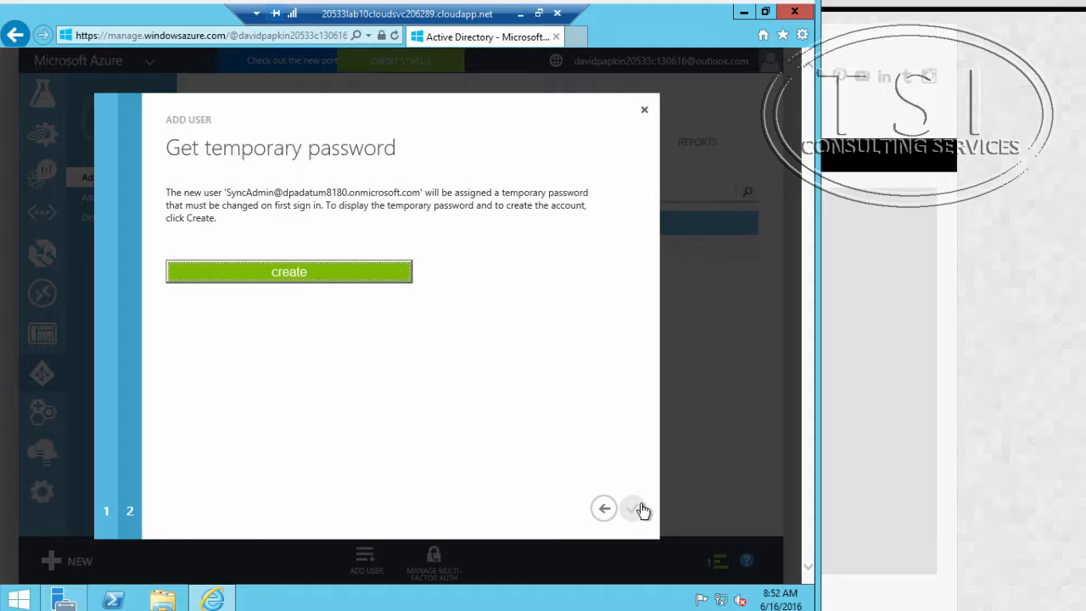
click(317, 273)
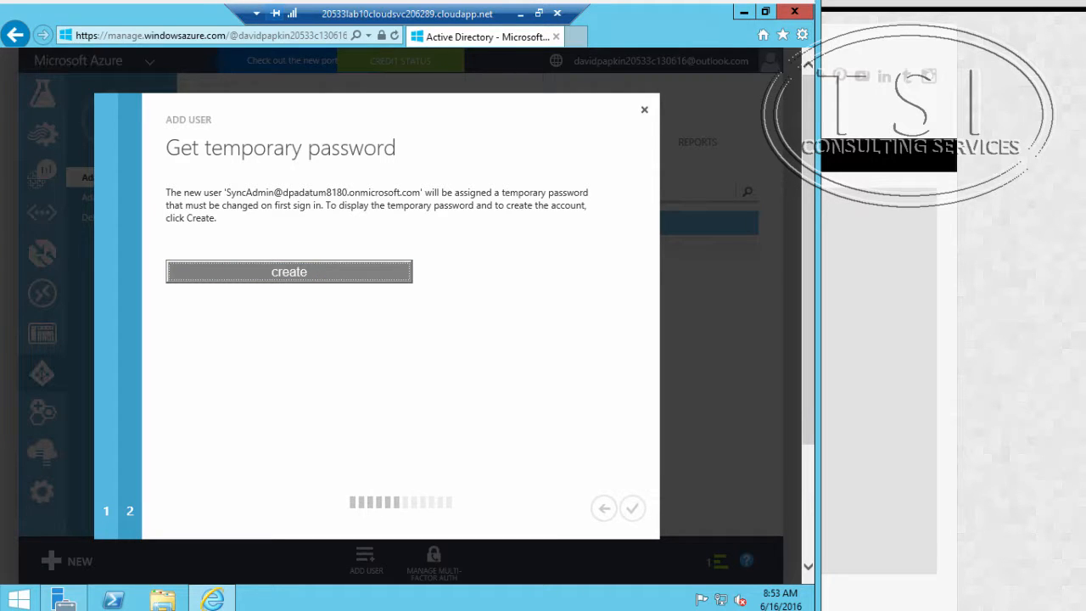
click(626, 509)
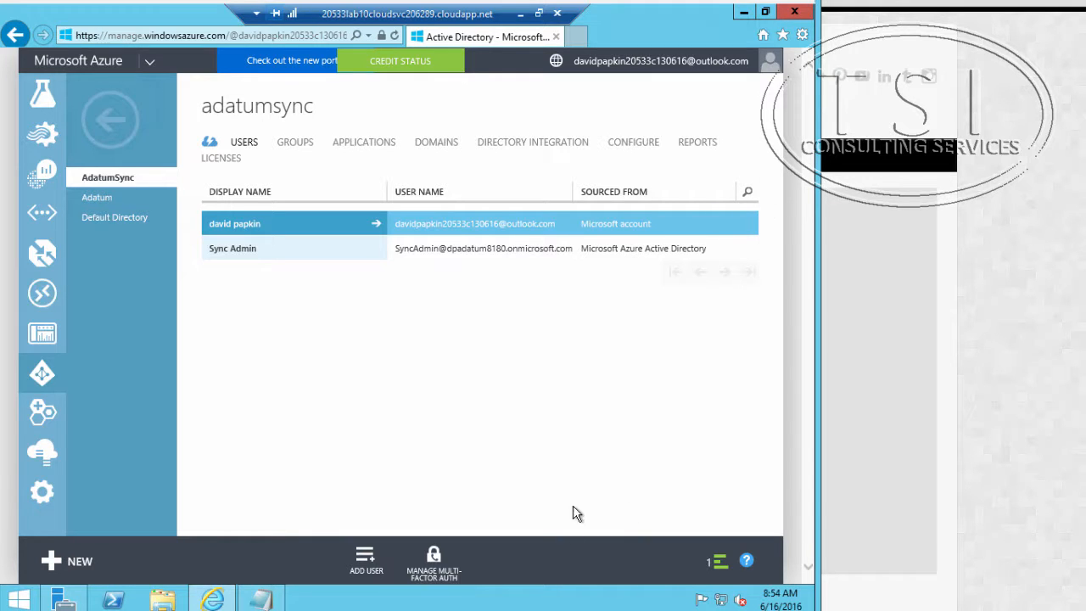
Step: Open a new InPrivate Browsing window from the Azure management portal
click(802, 35)
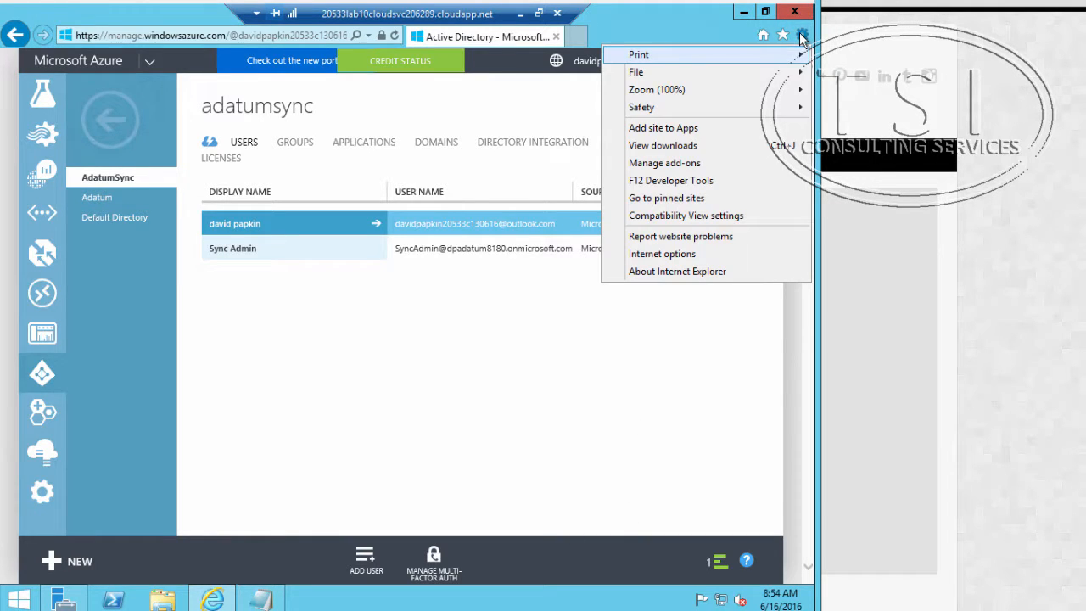
mouse_move(736, 107)
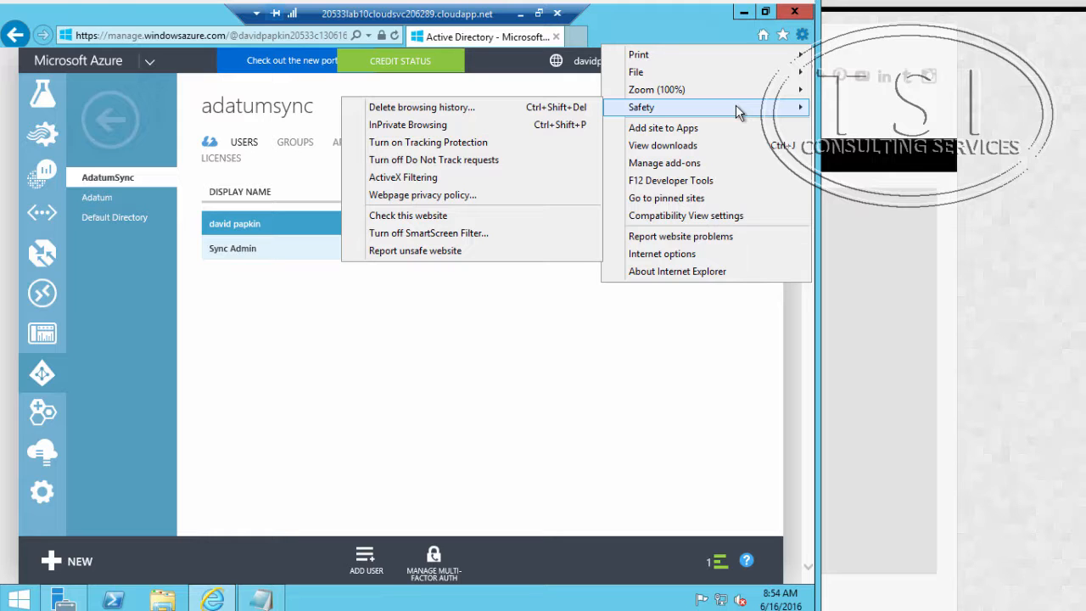
click(558, 129)
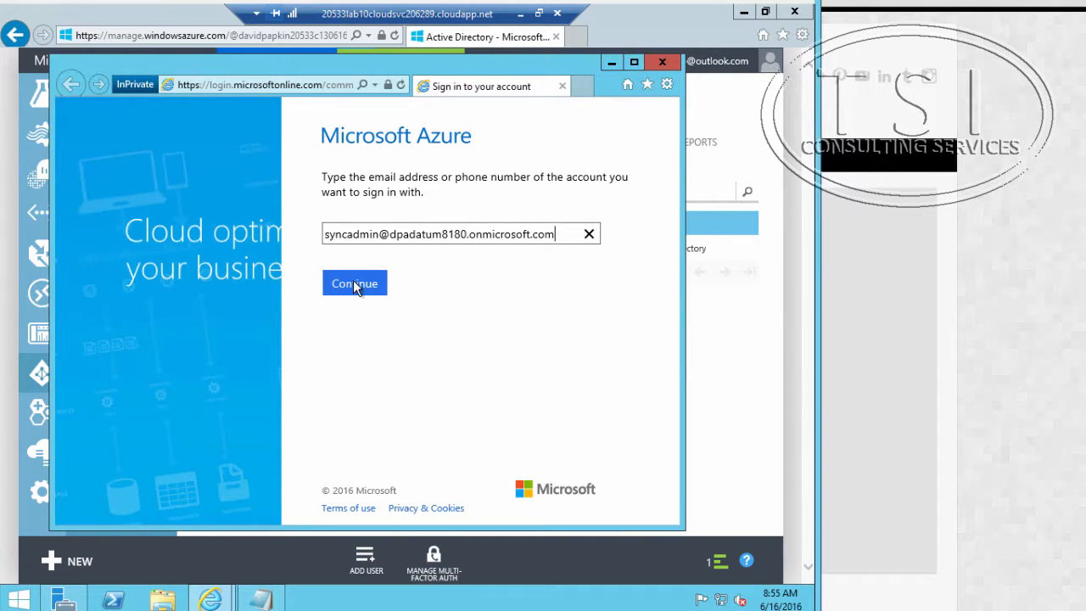
Step: Try to sign in to Microsoft Azure as the SyncAdmin user by entering the account password
click(353, 283)
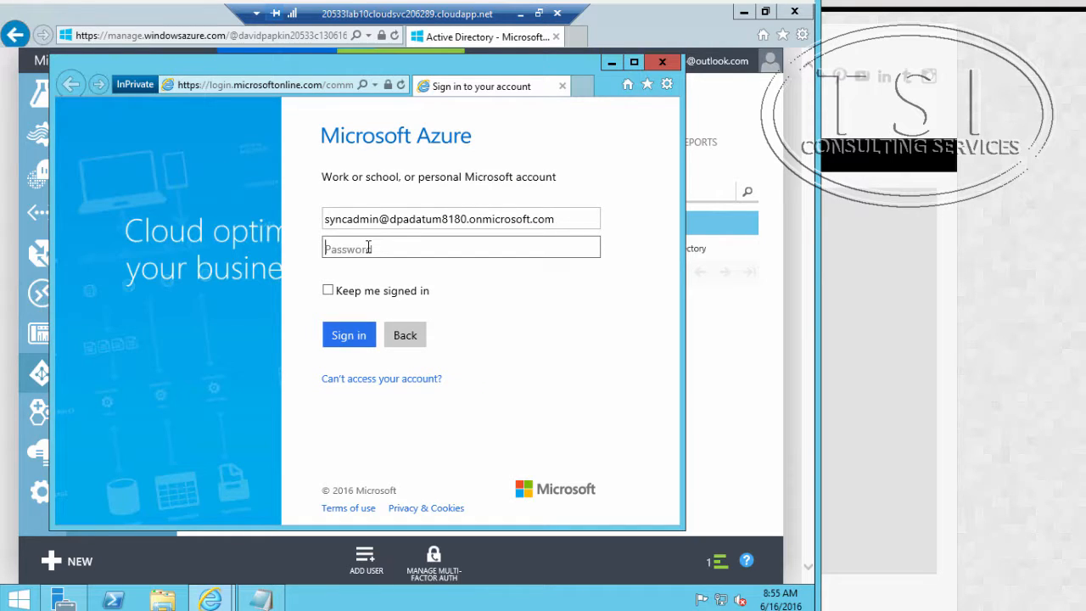
text(Pa55w)
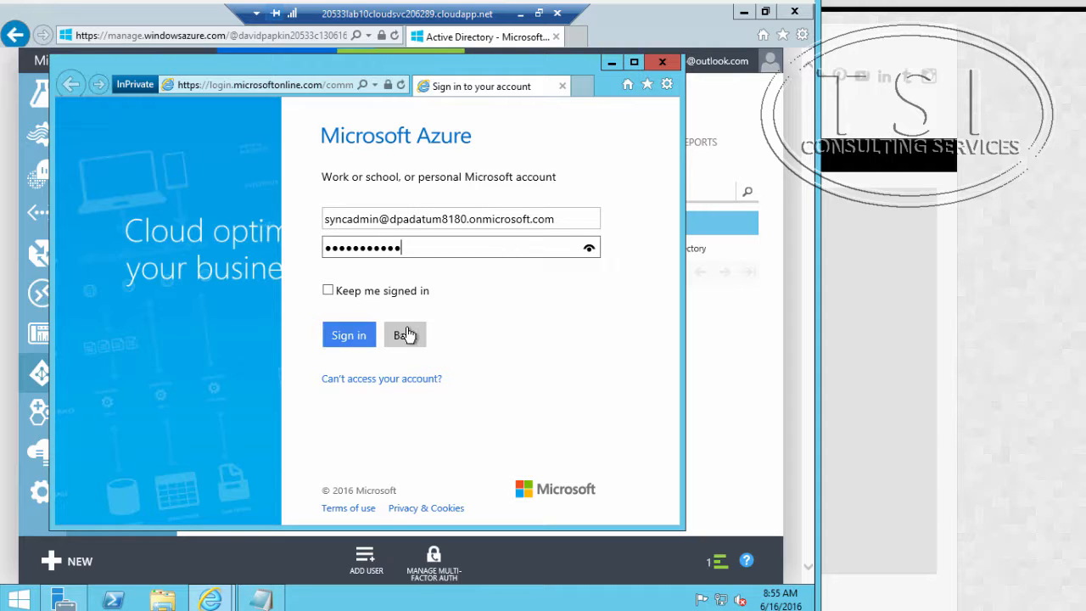
click(373, 333)
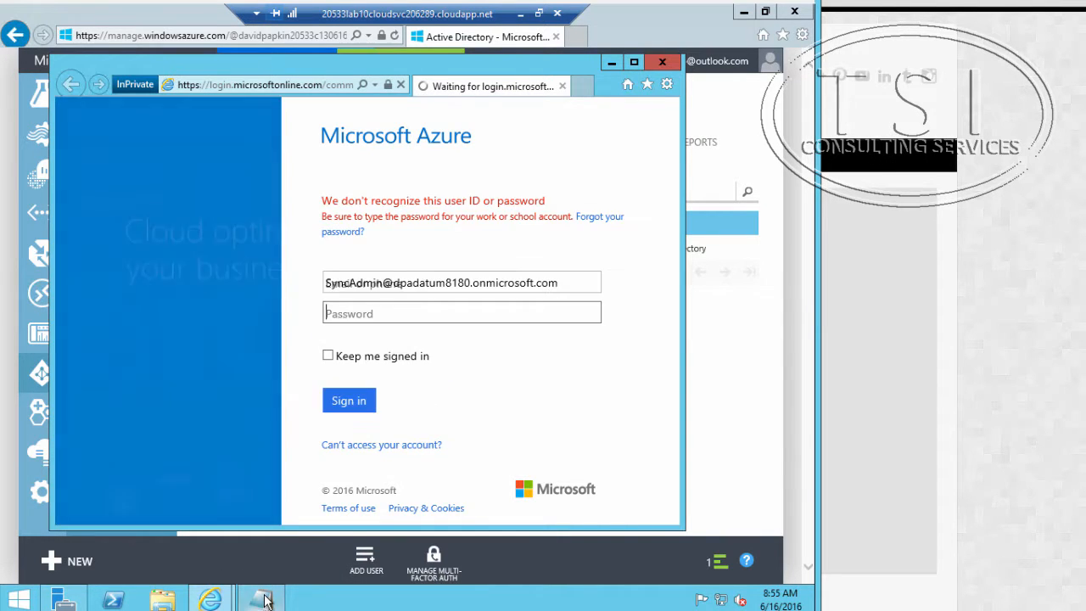
Step: Switch to Notepad and copy the temporary password noted for syncadmin
click(345, 443)
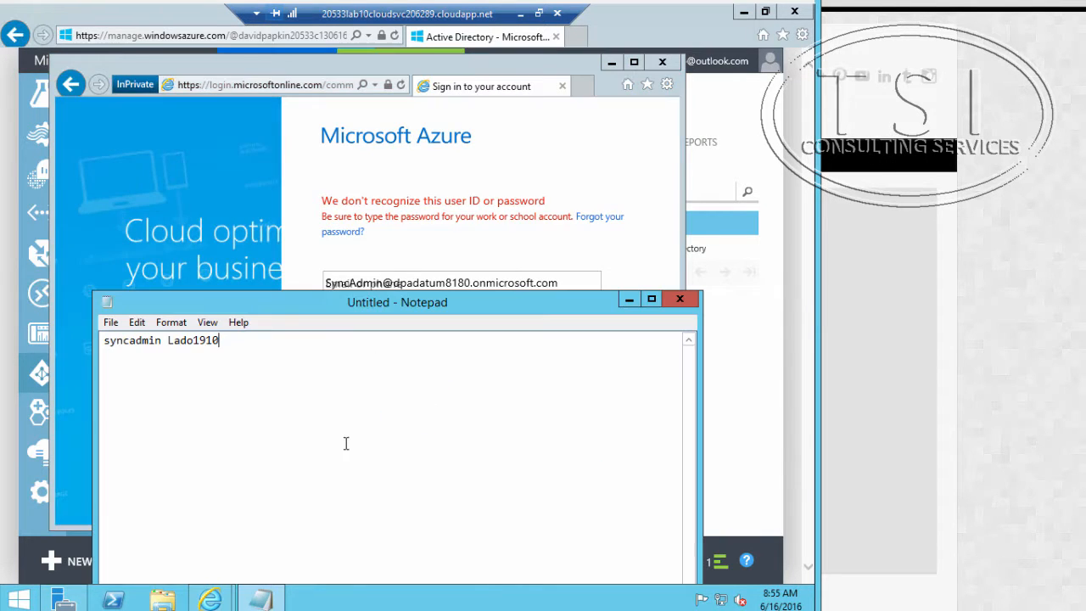
double_click(198, 340)
right_click(199, 339)
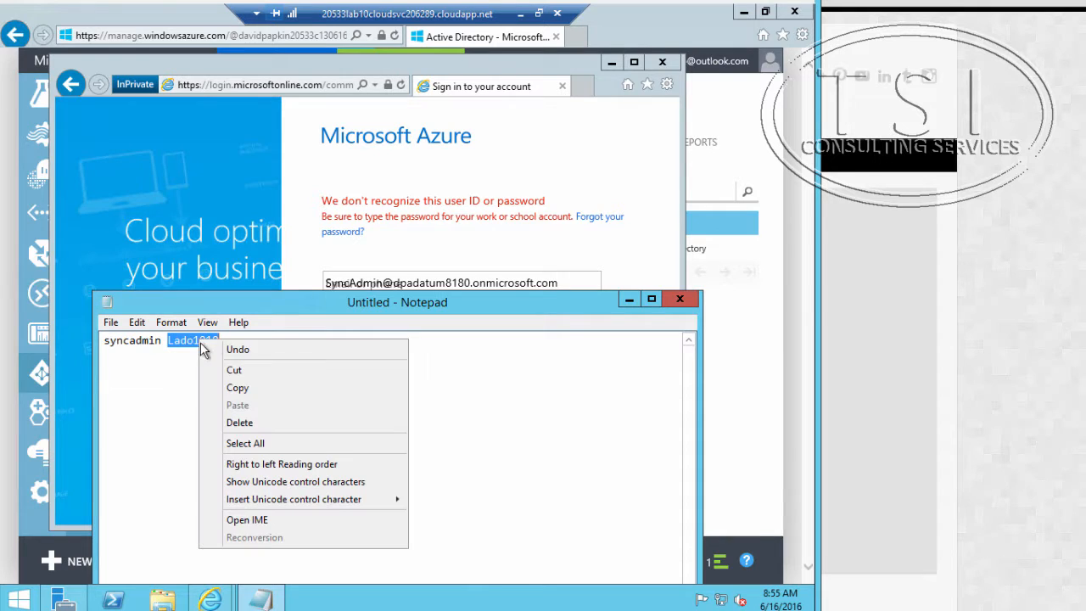
click(239, 387)
Step: Paste the temporary password into the Azure sign-in form, sign in as SyncAdmin and dismiss the Protected mode notice
click(507, 253)
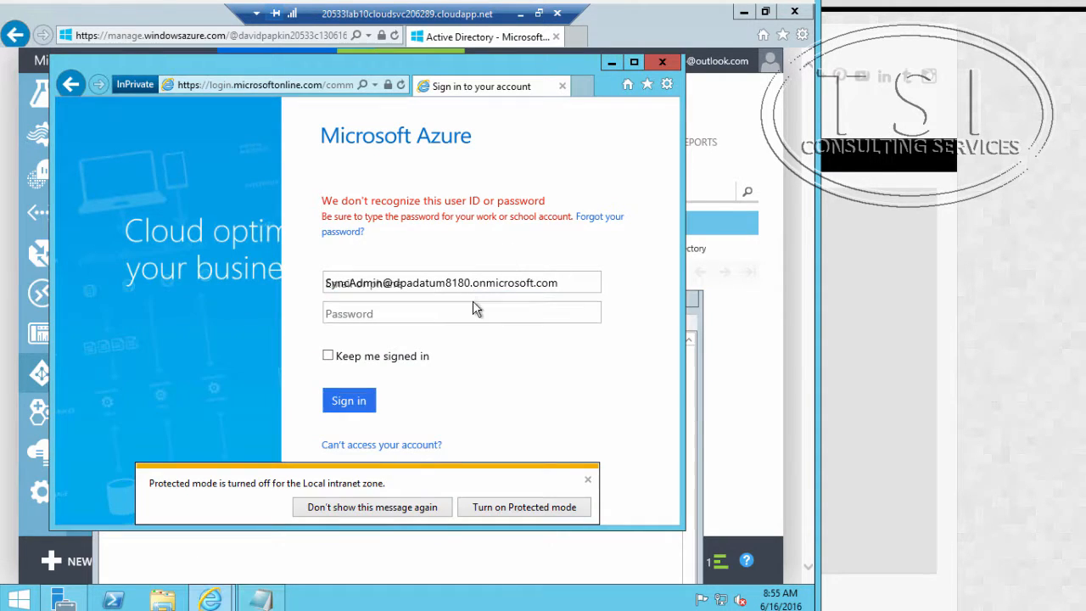
click(437, 315)
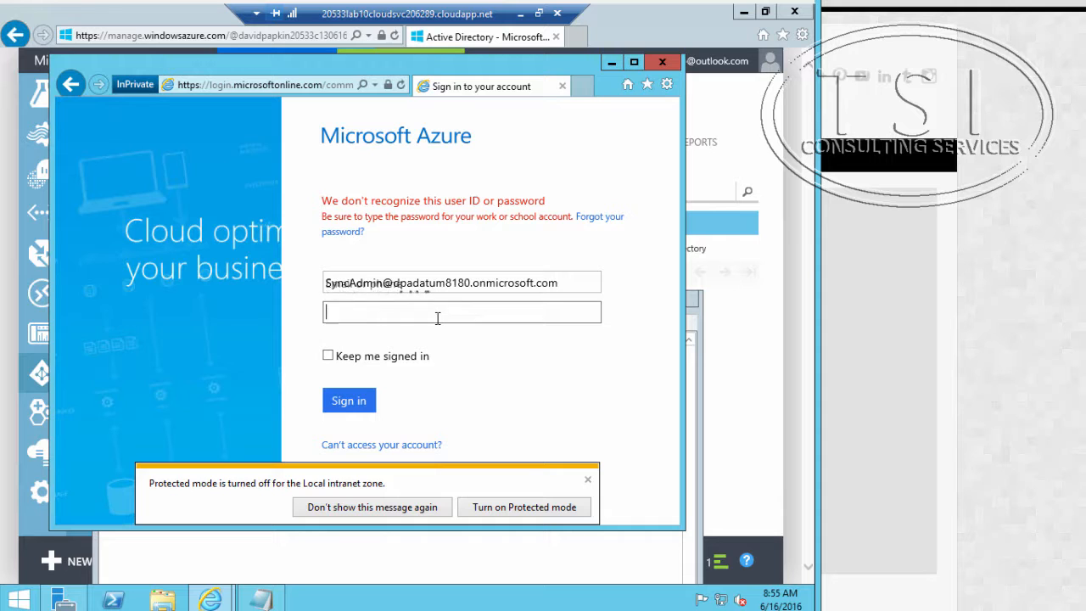
key(ctrl+v)
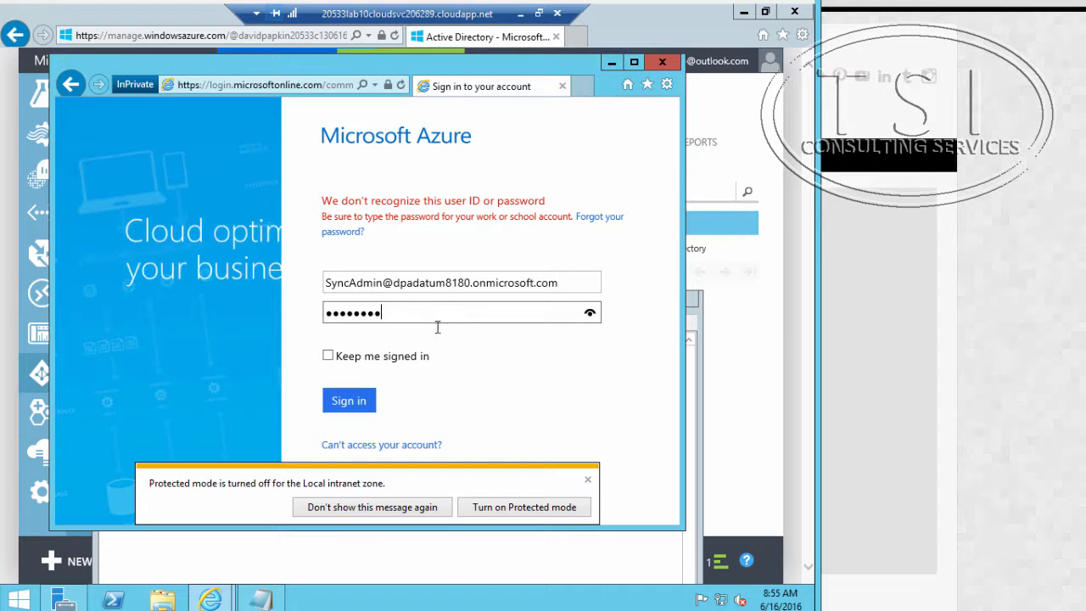
click(365, 404)
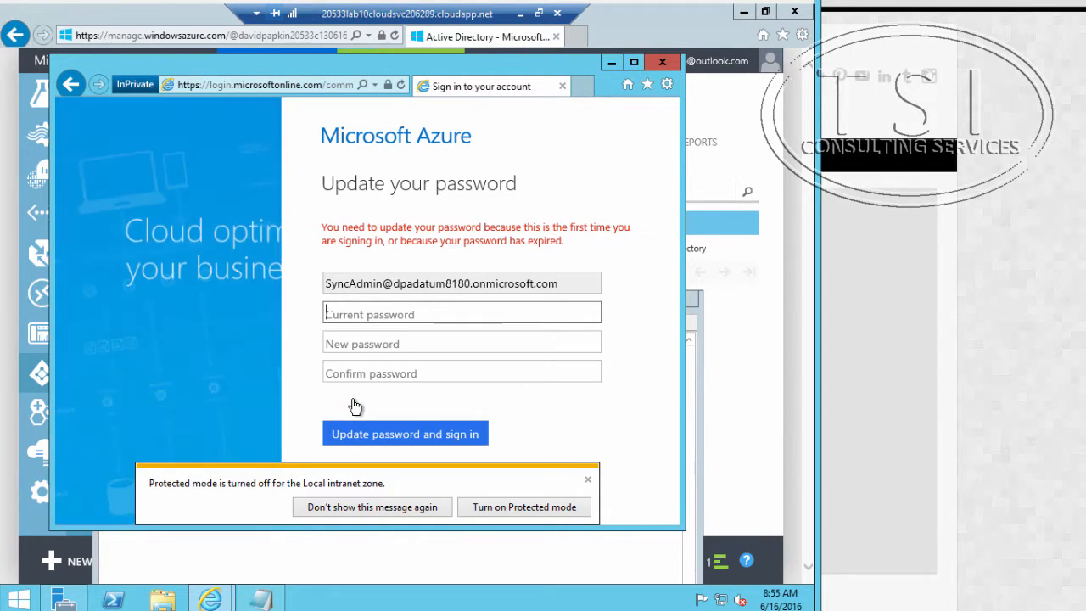
click(587, 481)
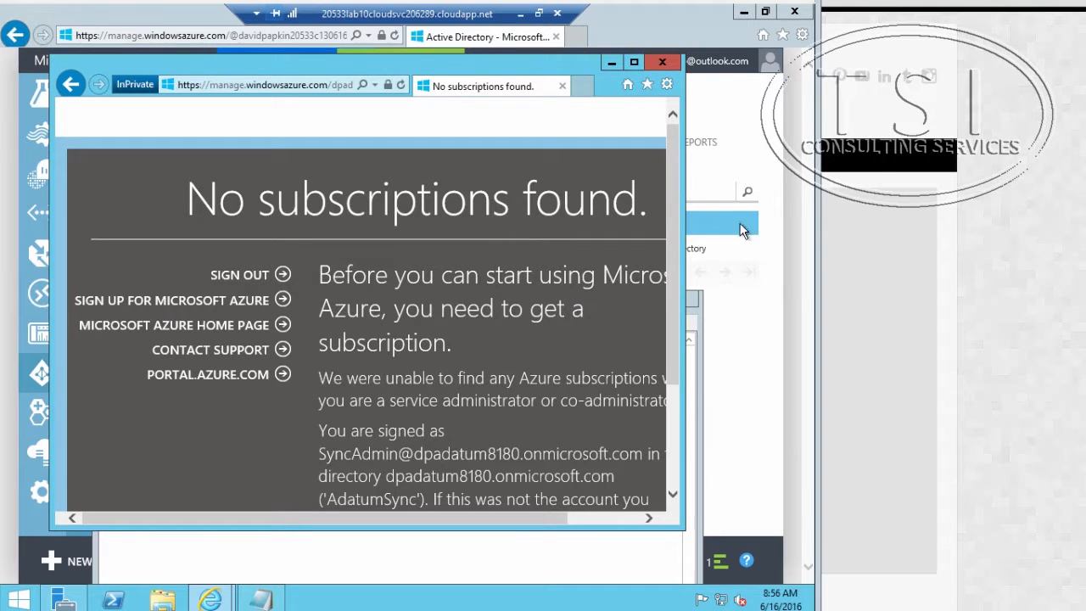
Step: Sign the SyncAdmin account out of Azure and close the InPrivate session
click(251, 274)
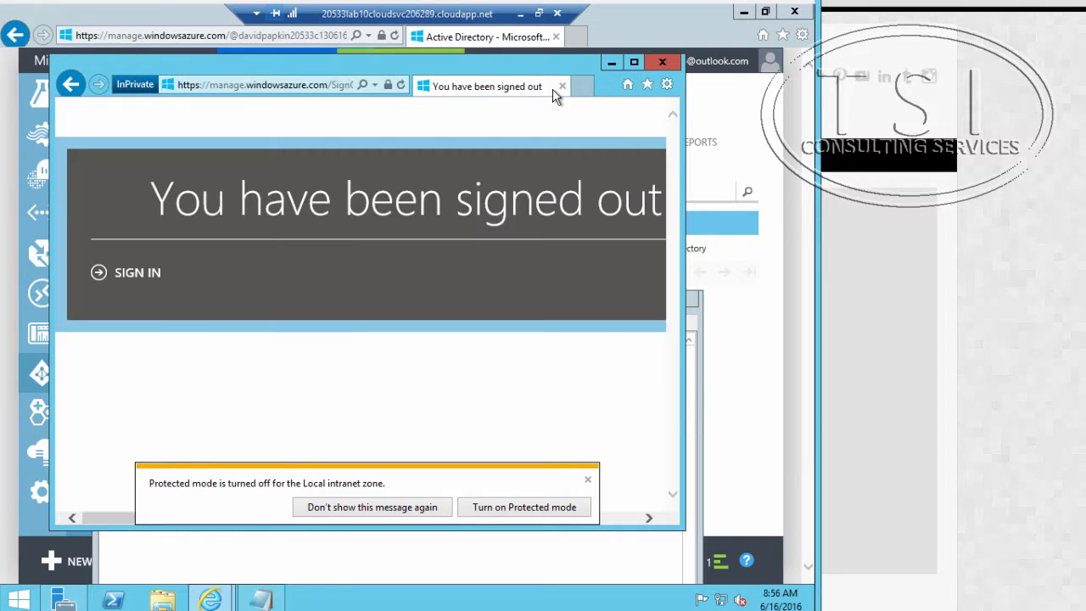
click(562, 88)
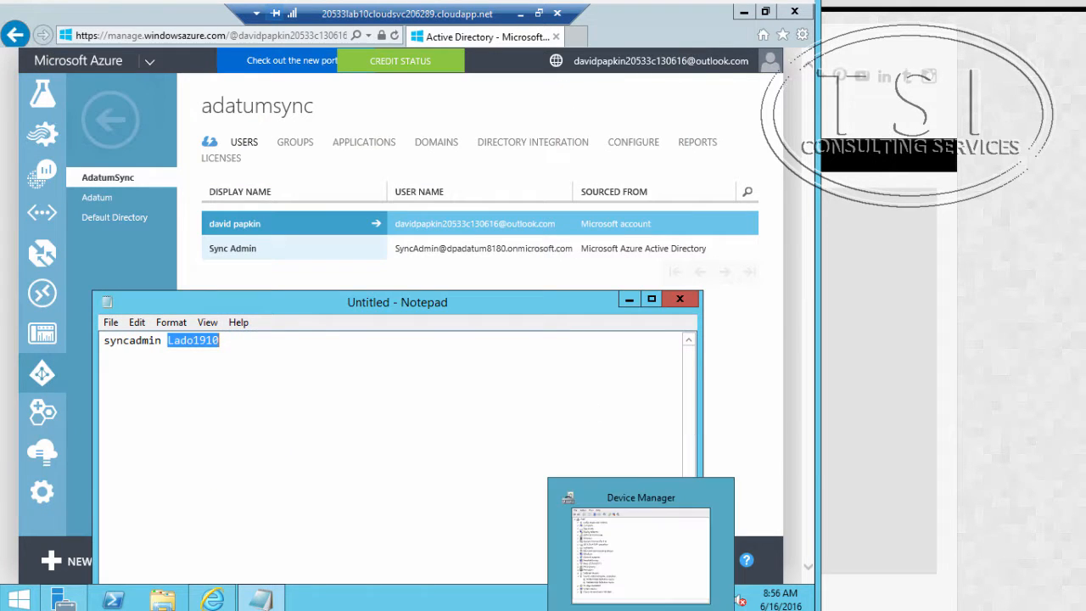
Step: Switch to the outline document and select the item "Install Azure AD Connect with custom settings"
click(679, 570)
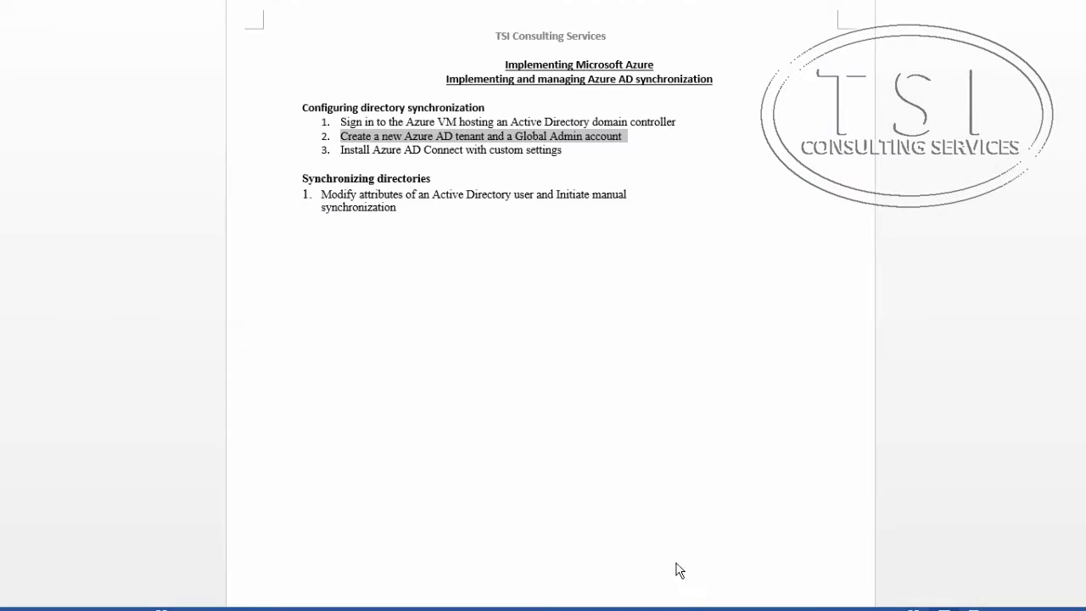
click(344, 152)
click(266, 156)
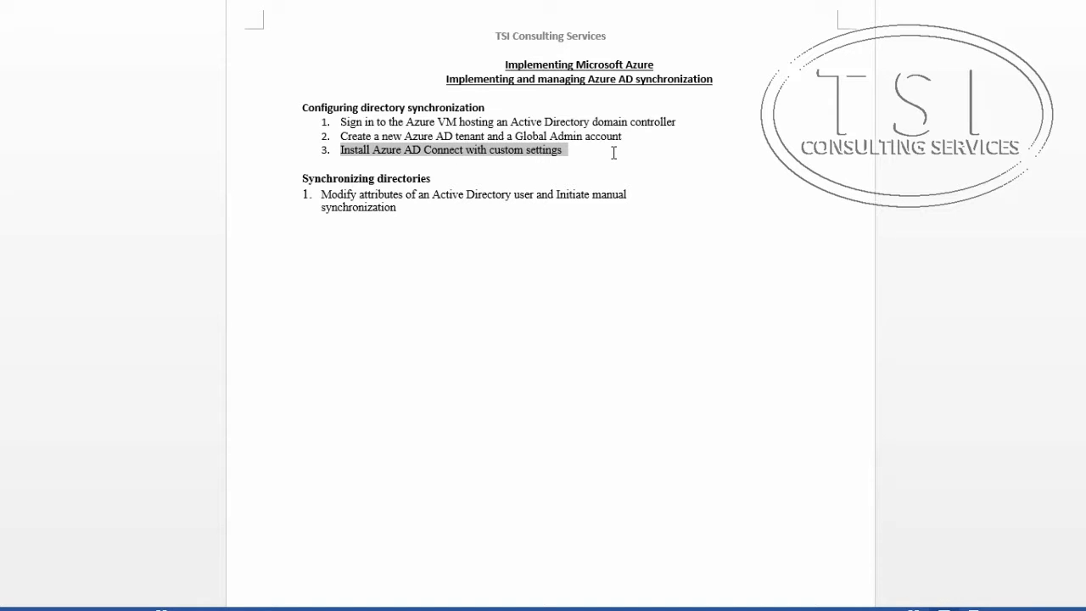
click(676, 609)
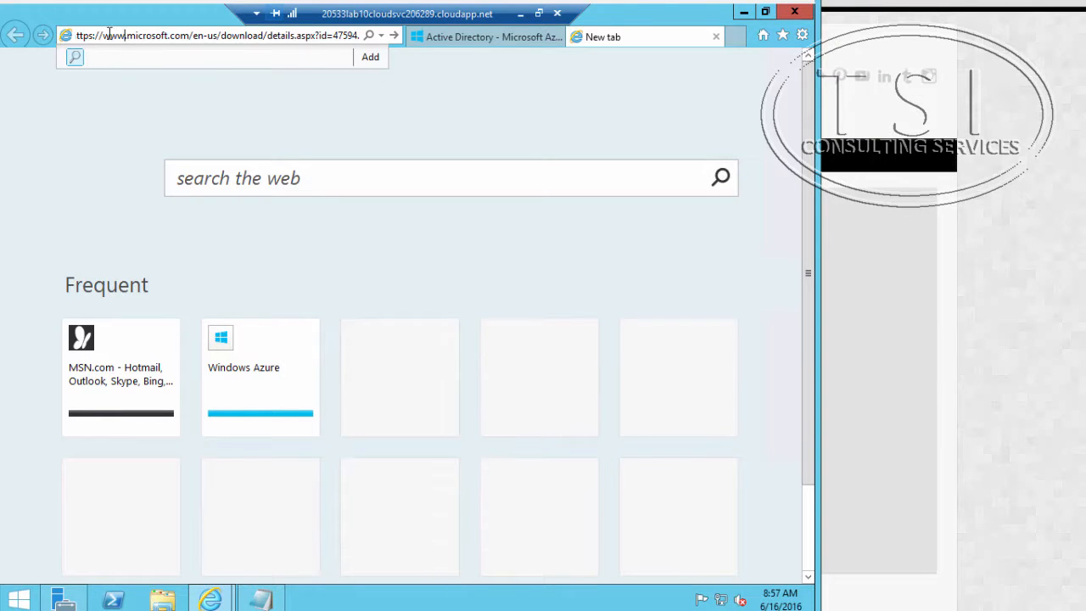
drag(109, 35, 394, 37)
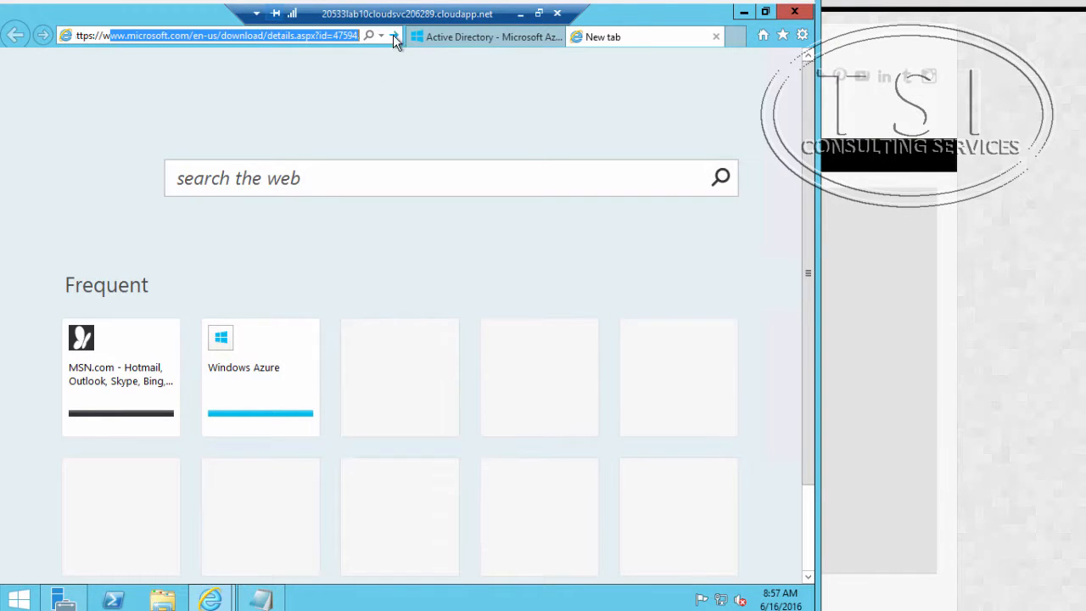
key(Return)
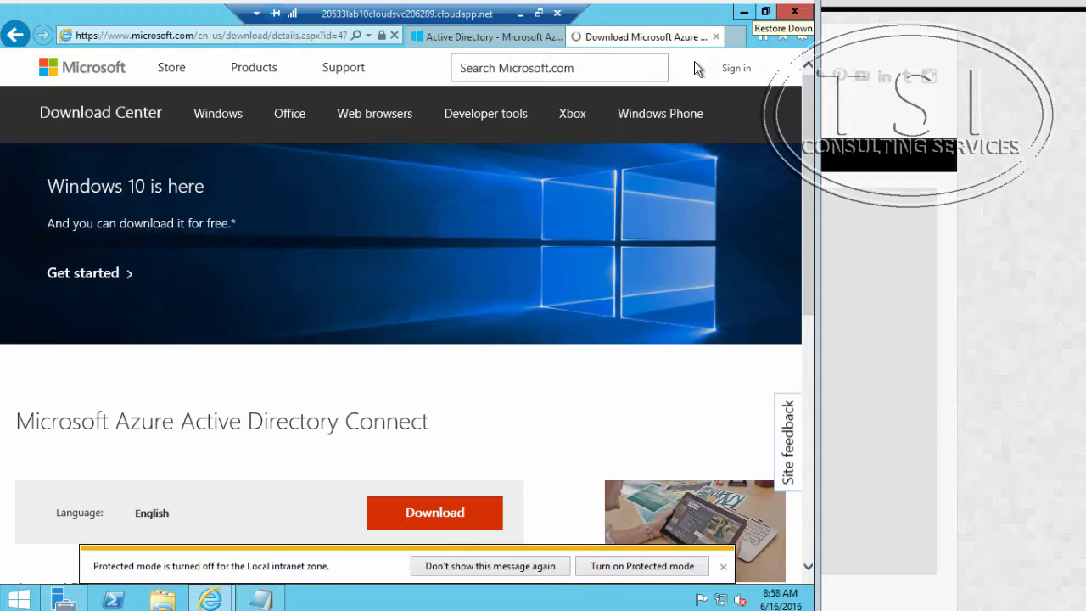
click(291, 36)
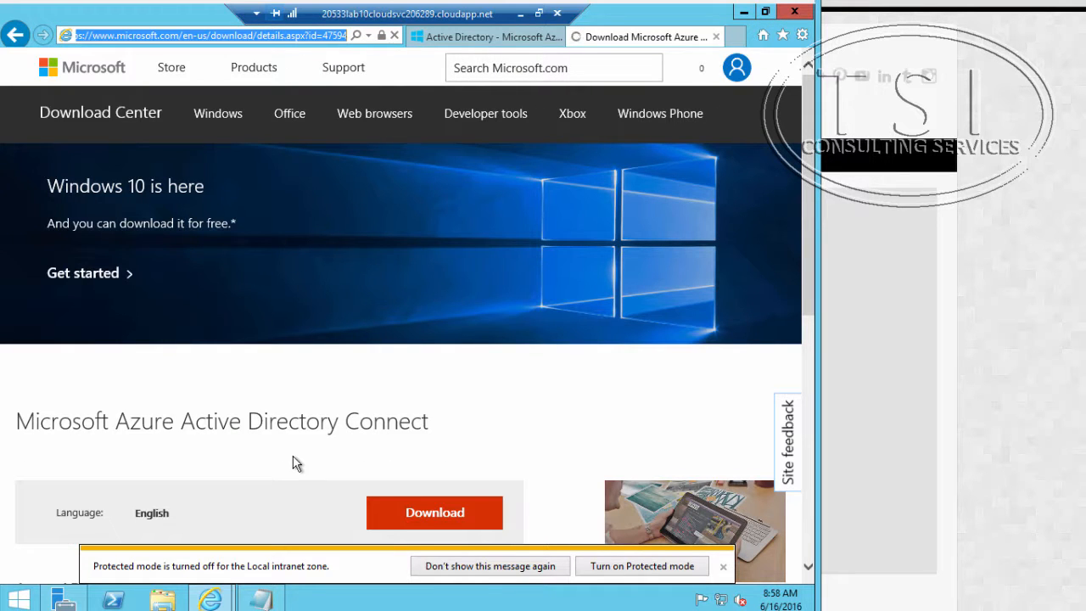
click(459, 517)
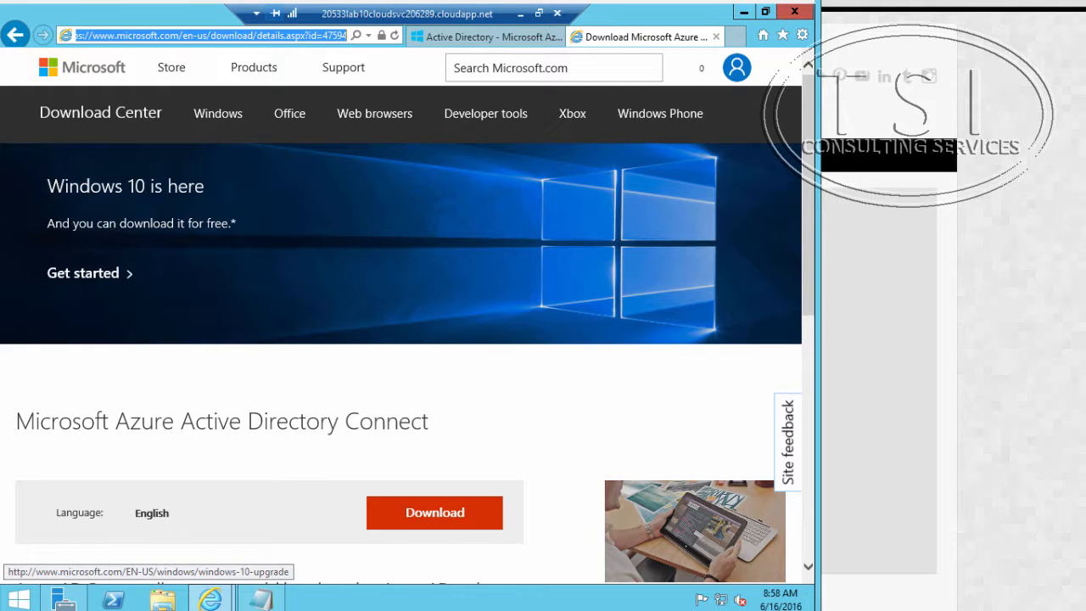
click(797, 37)
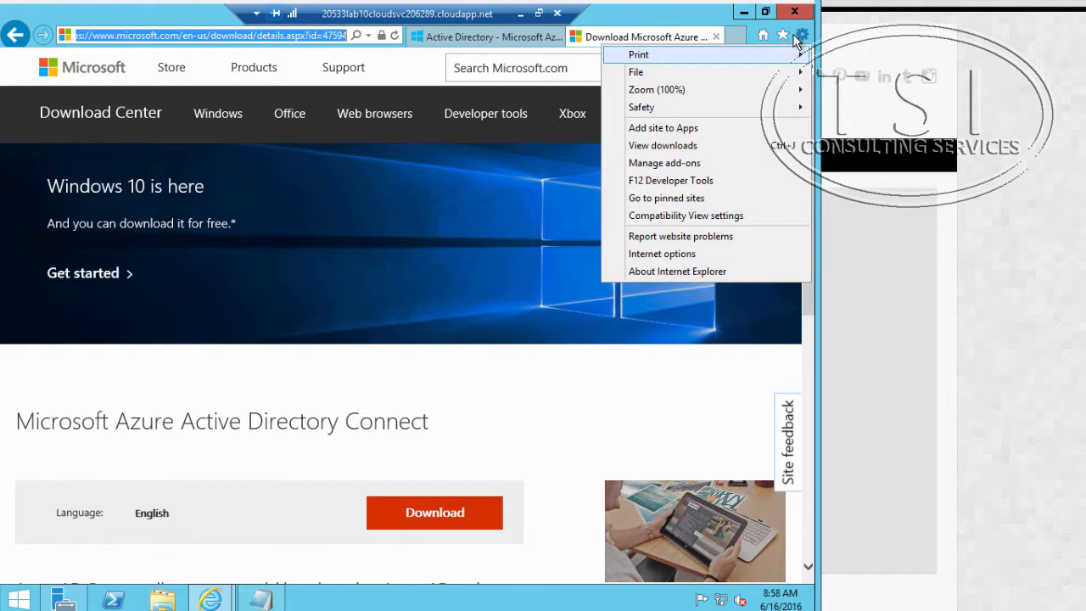
mouse_move(723, 108)
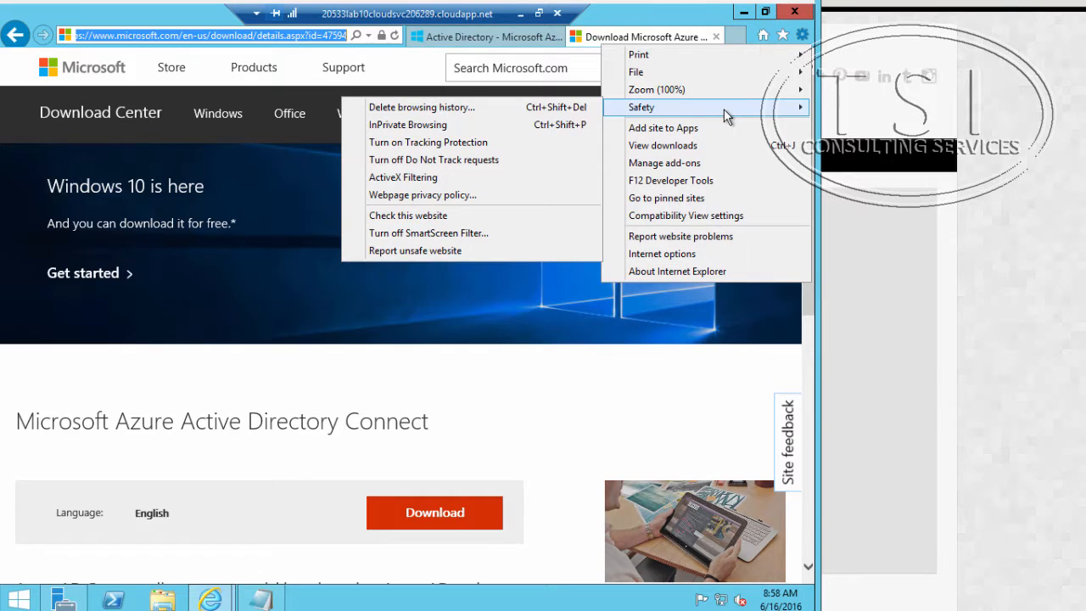
click(711, 257)
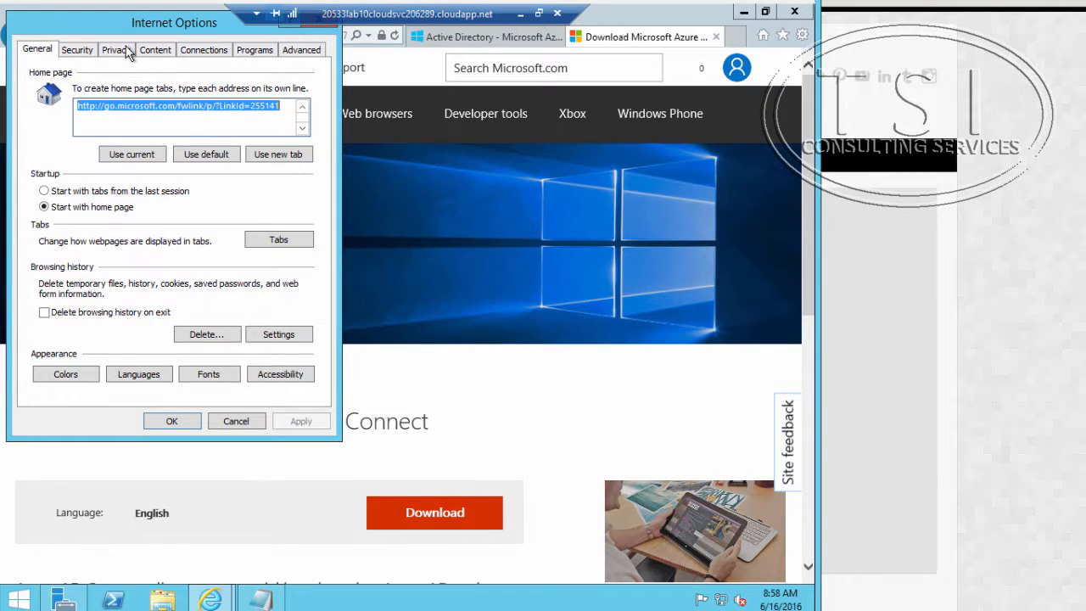
click(77, 51)
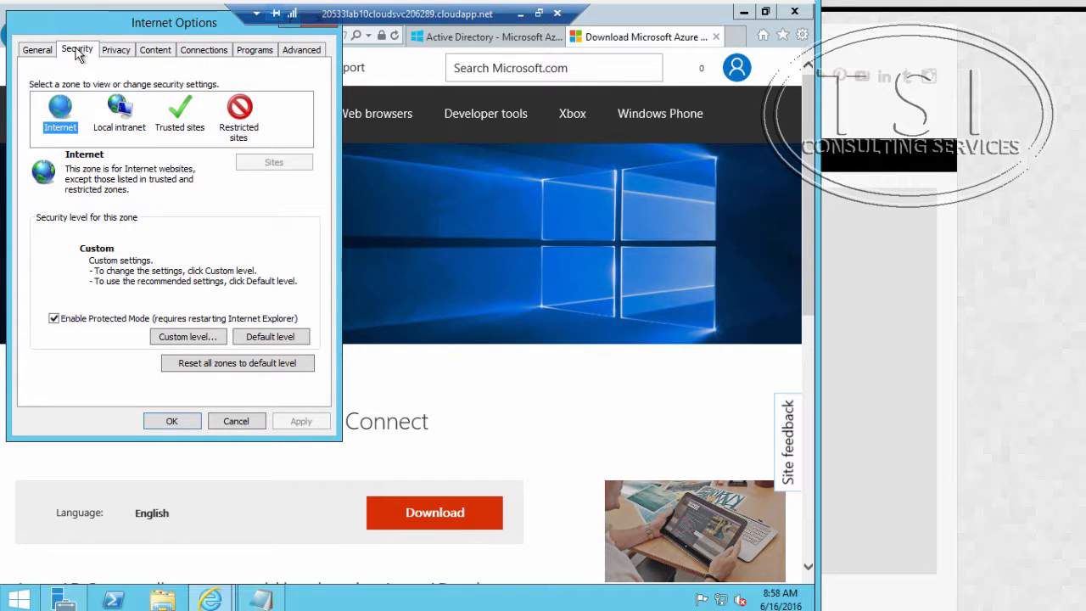
click(169, 122)
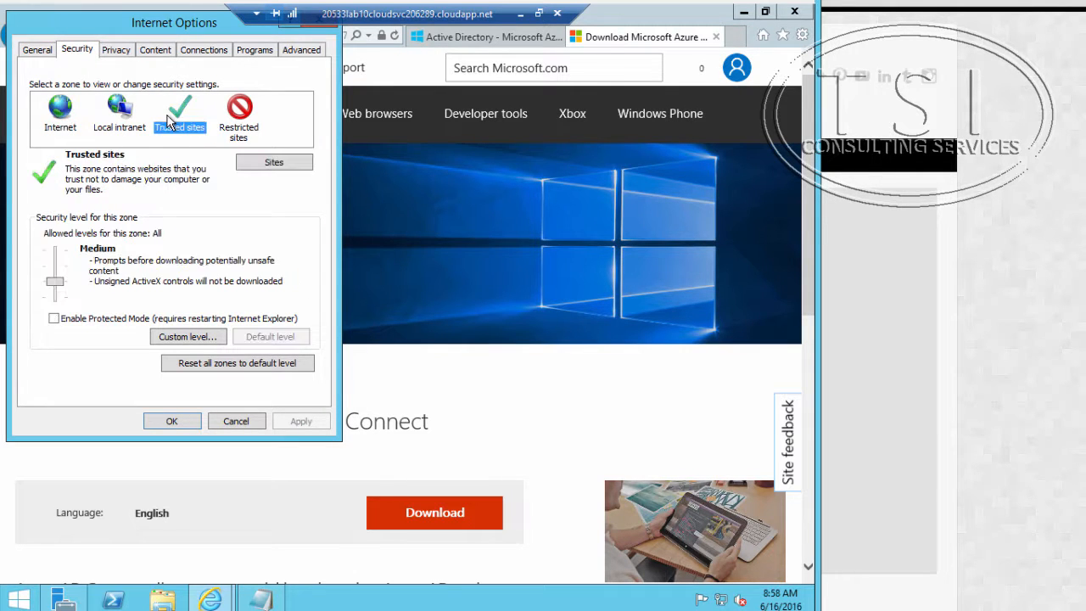
click(248, 162)
key(BackSpace)
key(BackSpace)
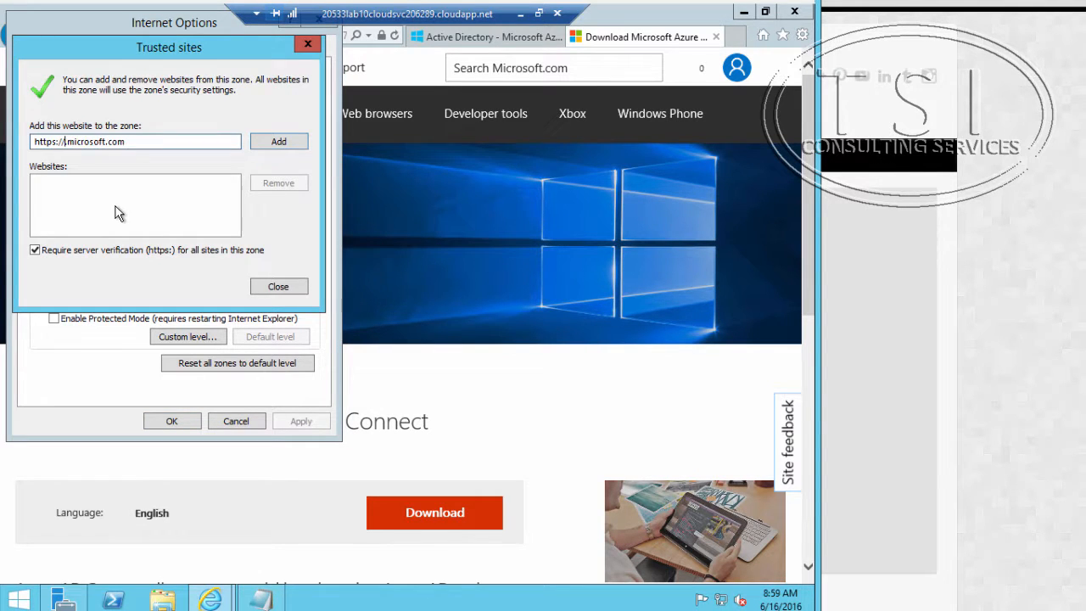
text(*)
click(279, 142)
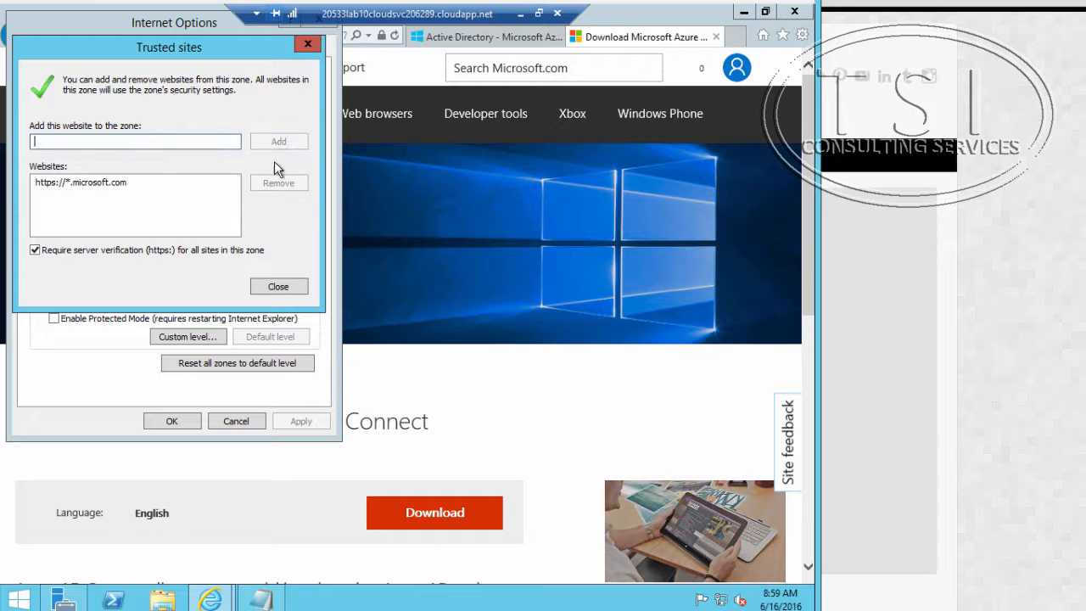
click(278, 286)
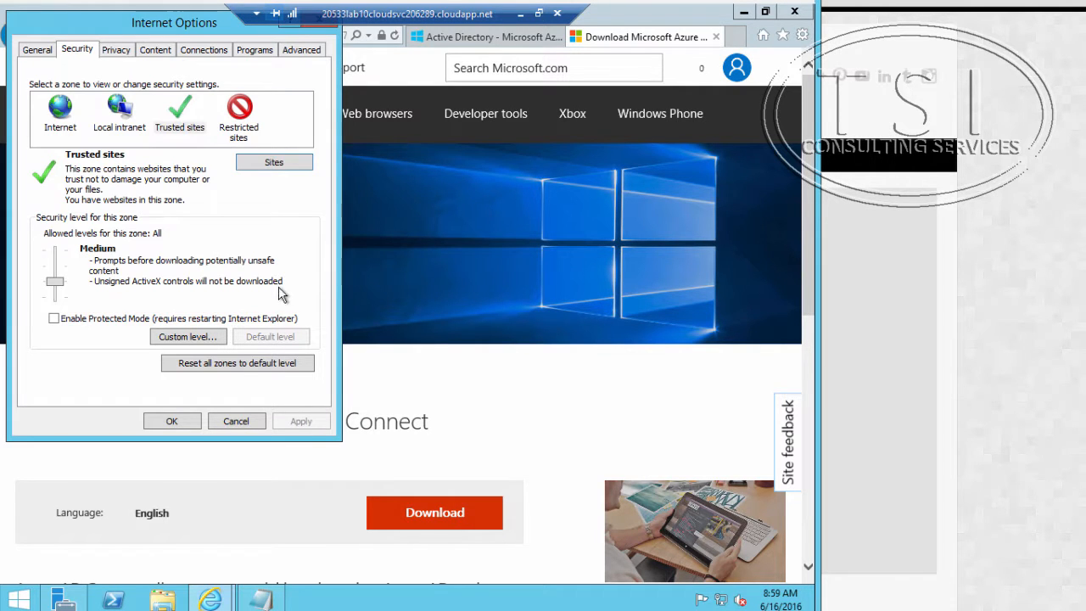
click(172, 421)
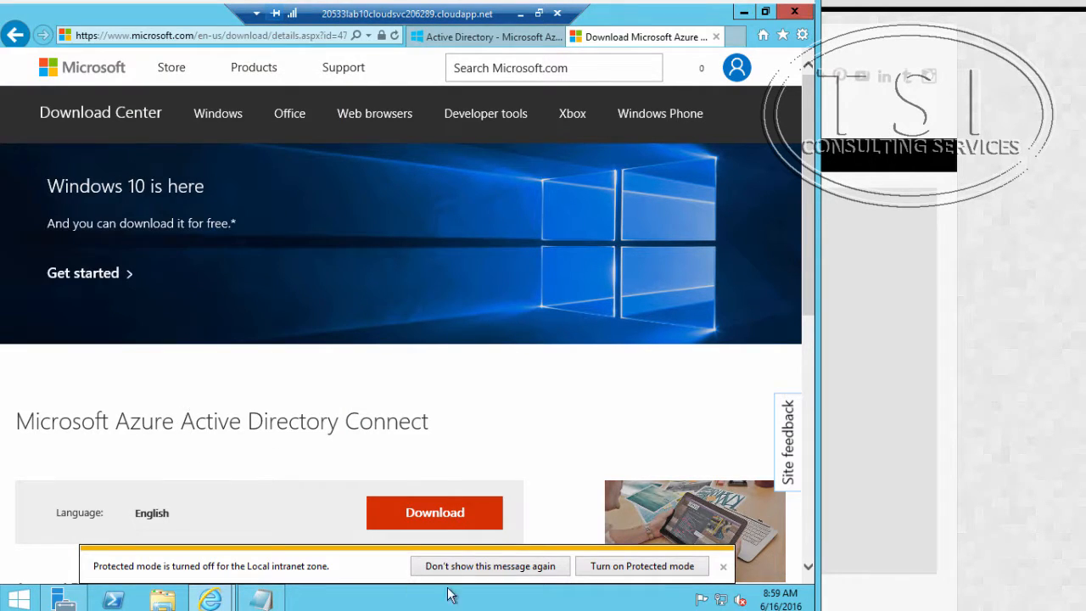
Step: Download and save AzureADConnect.msi, dismiss the Protected mode notice, and run the installer despite the SmartScreen warning
click(436, 514)
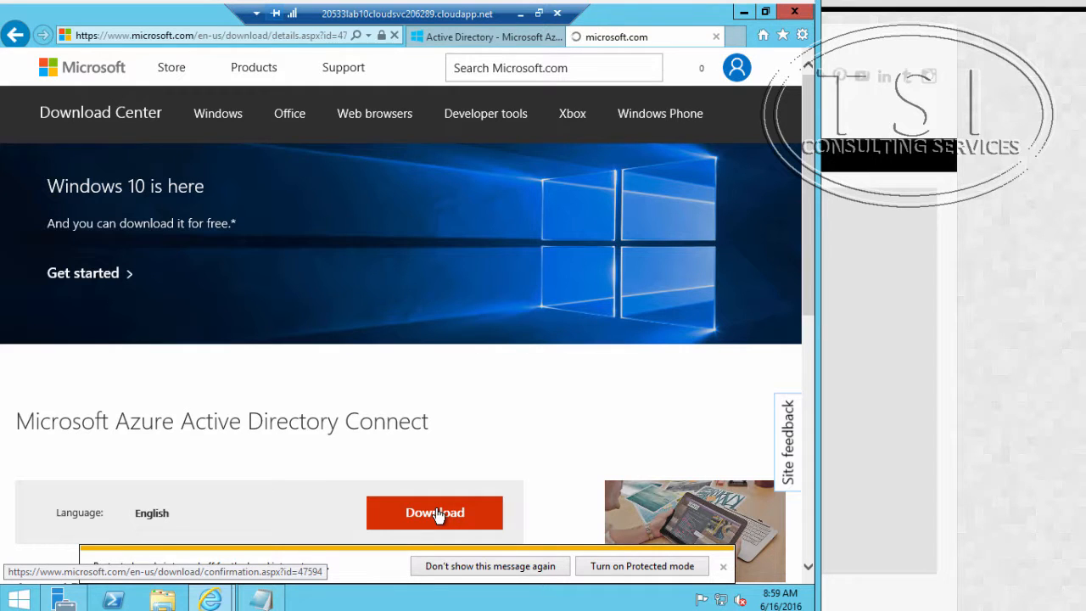
click(723, 566)
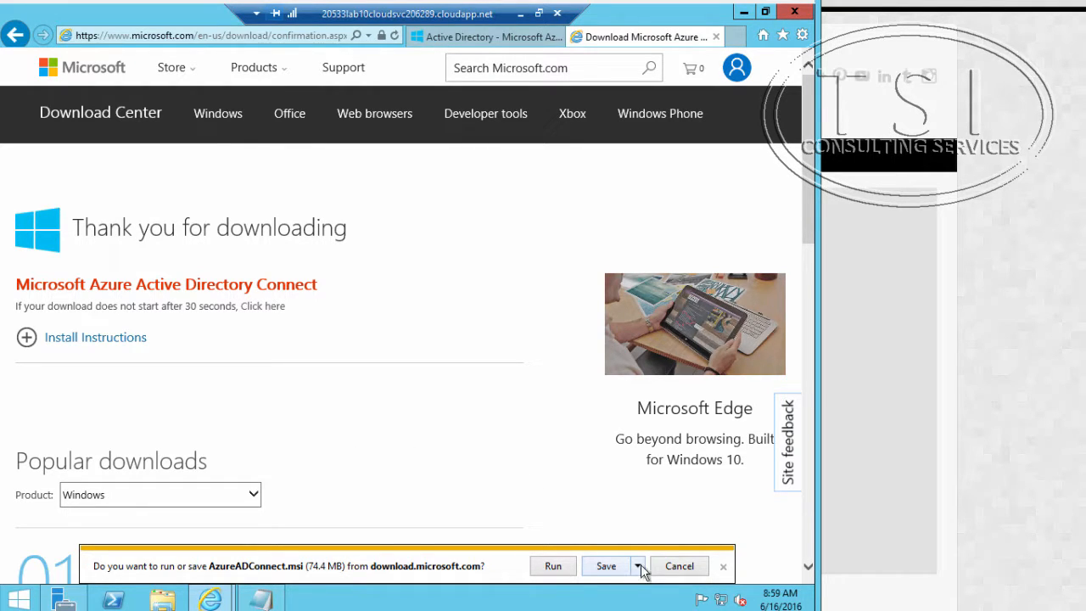
click(599, 572)
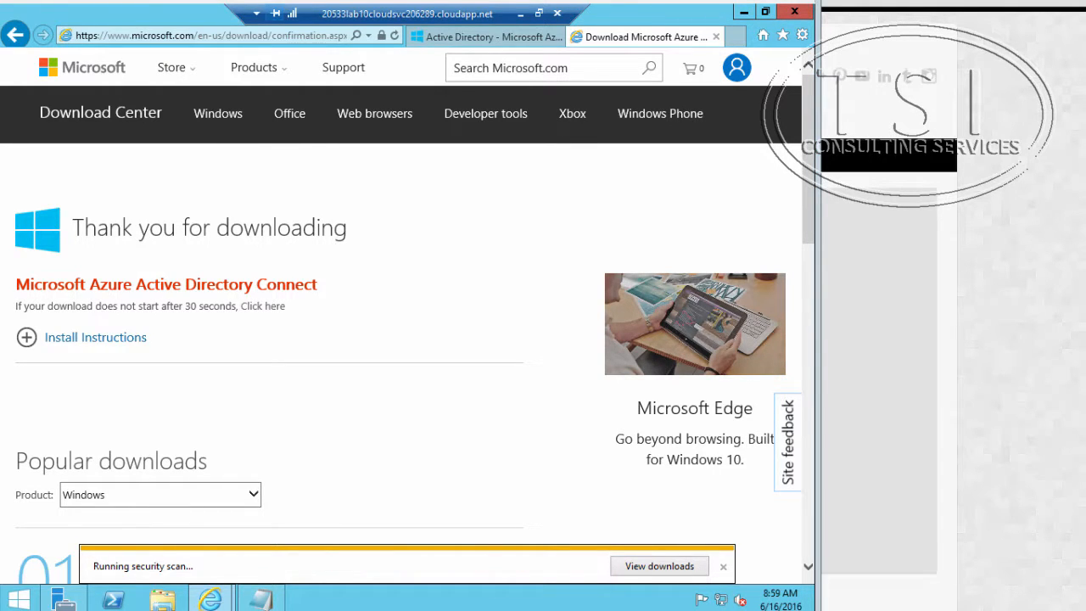
click(583, 572)
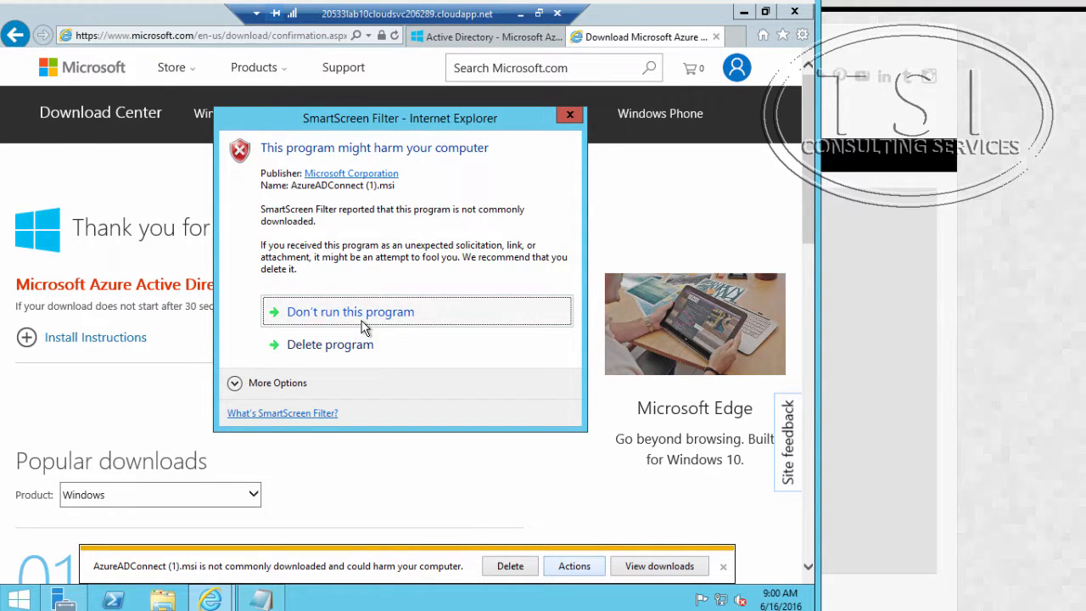
click(281, 383)
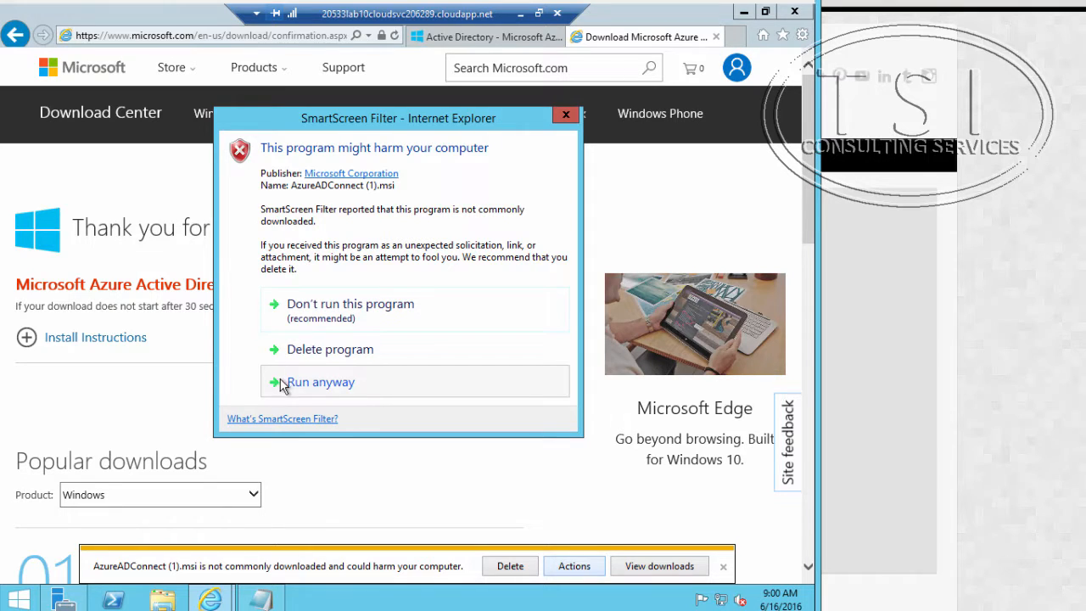
click(305, 382)
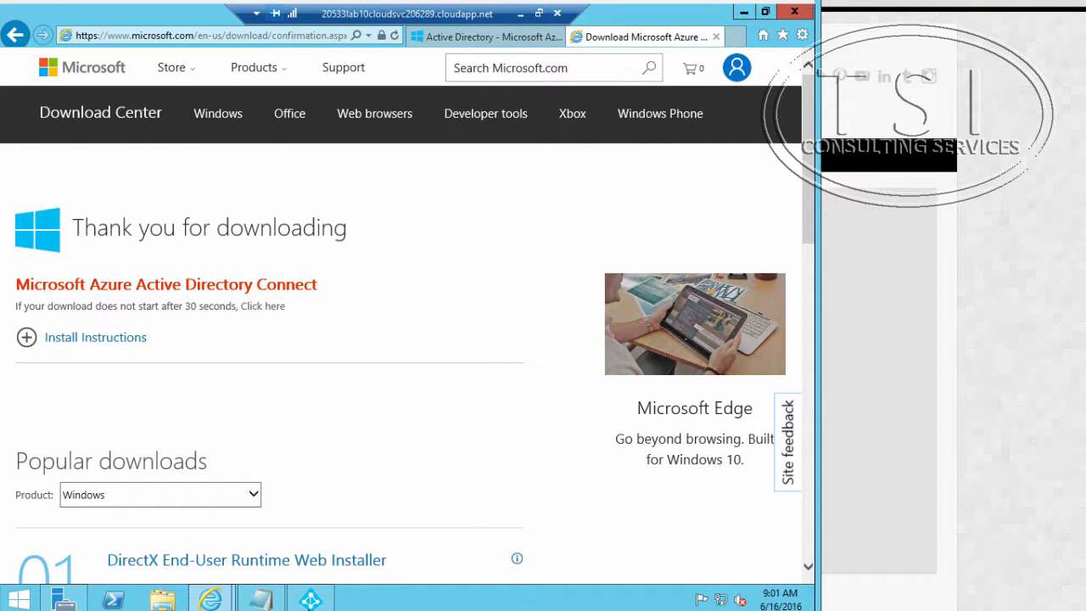
Step: Bring up the Azure AD Connect wizard, agree to the license terms and choose to customize the installation instead of using express settings
click(310, 600)
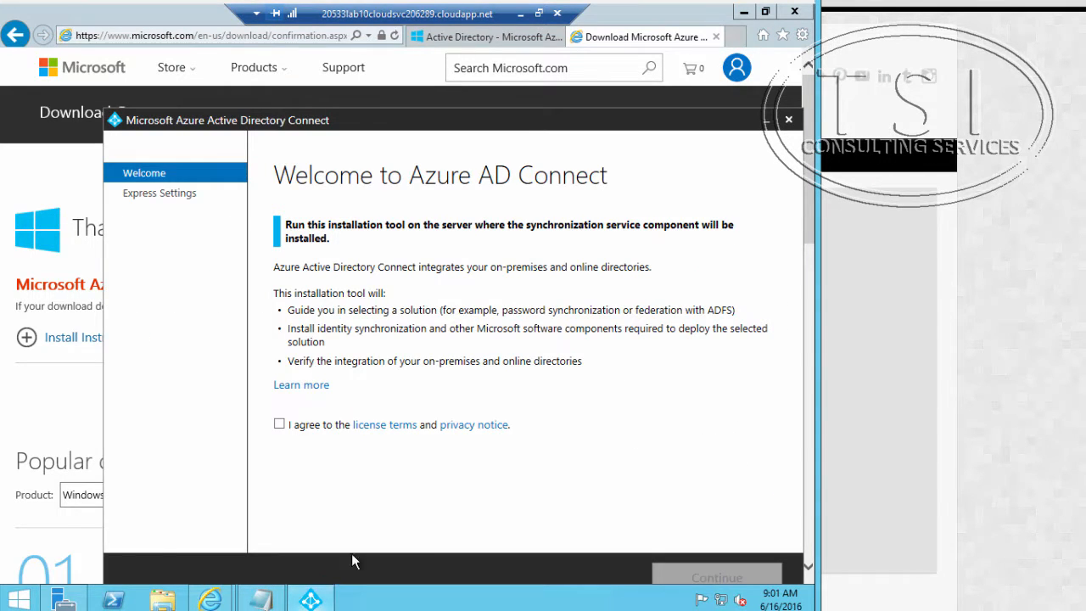
click(281, 425)
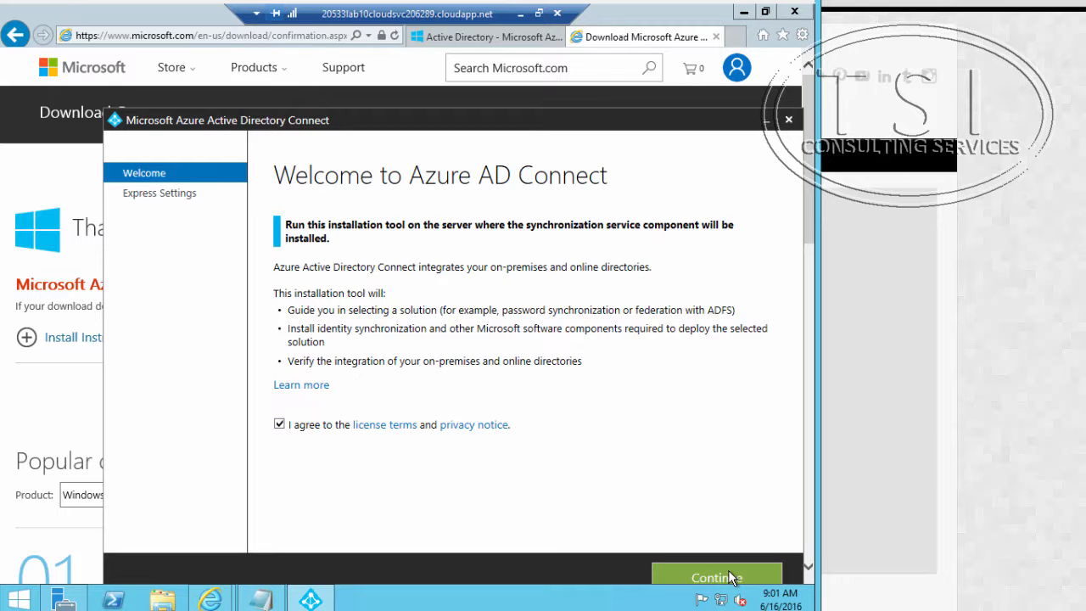
click(731, 576)
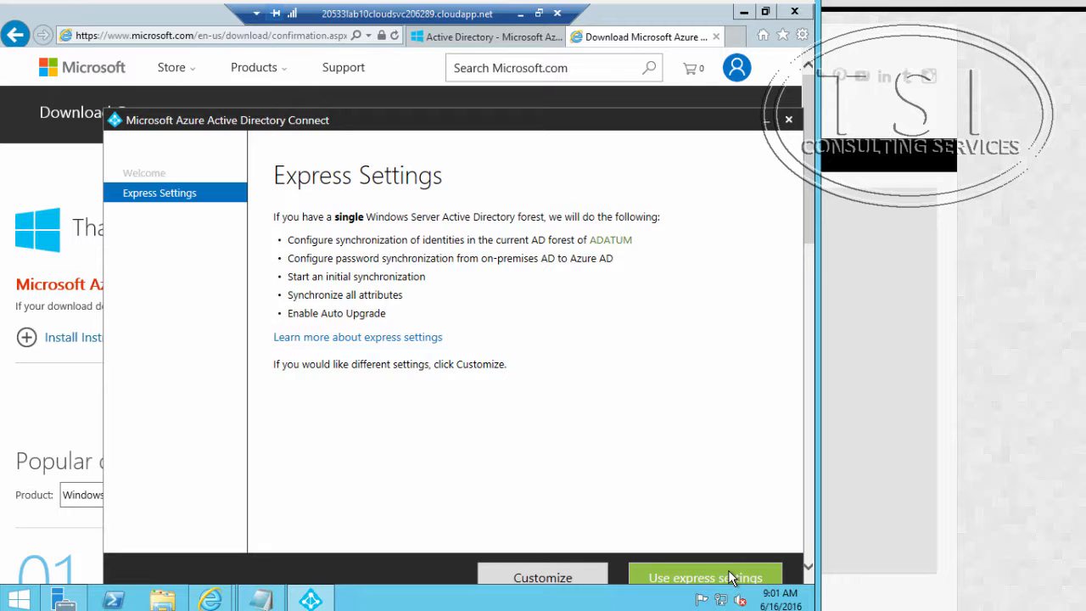
click(549, 578)
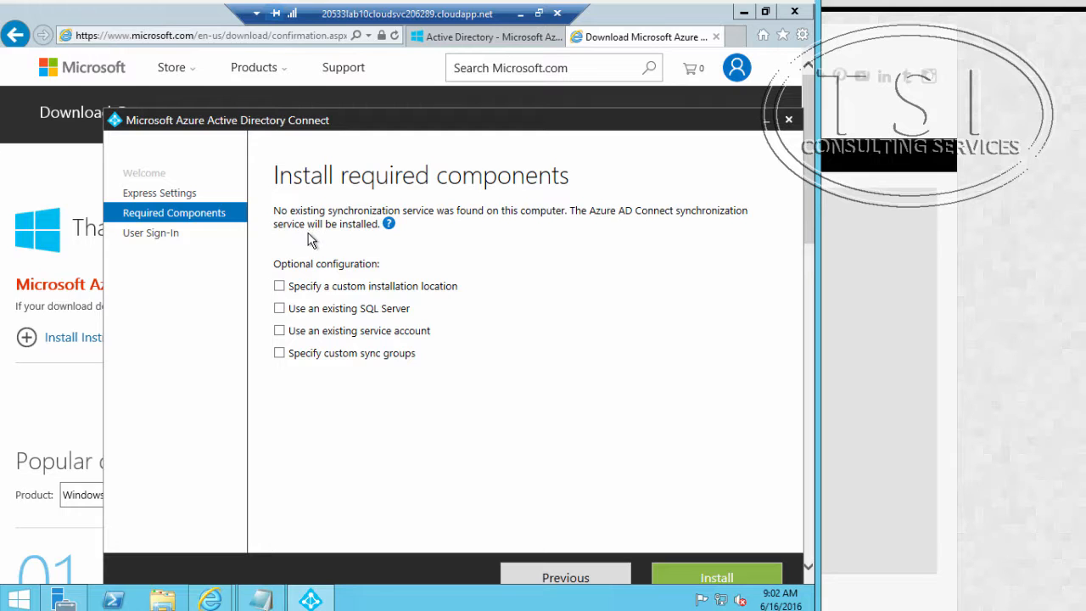
Step: Install the required components without optional configuration, keep Password Synchronization as the sign-in method, and connect to Azure AD
click(702, 580)
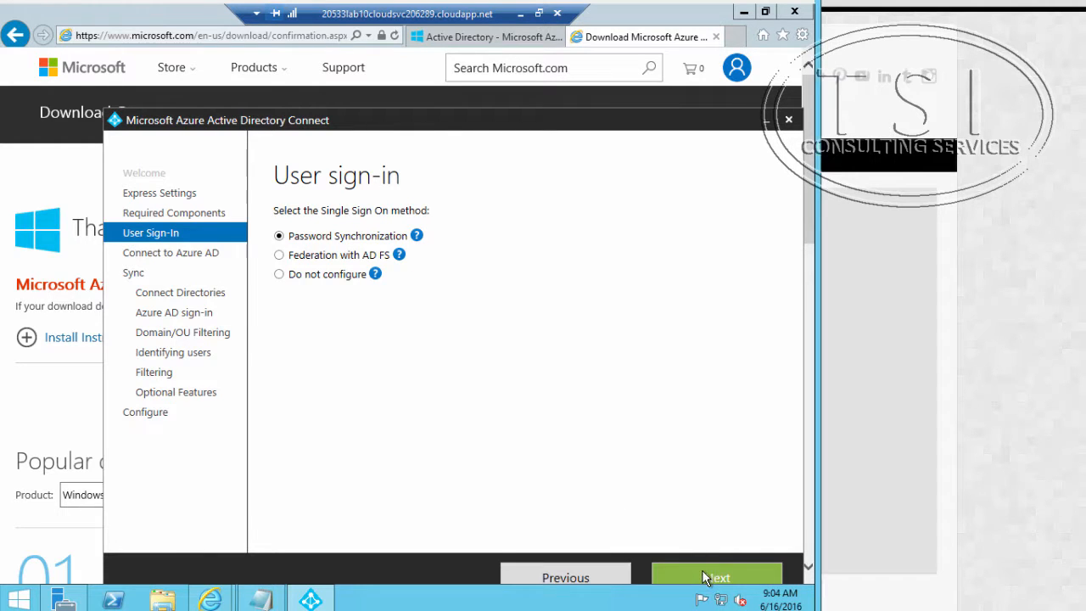
click(706, 575)
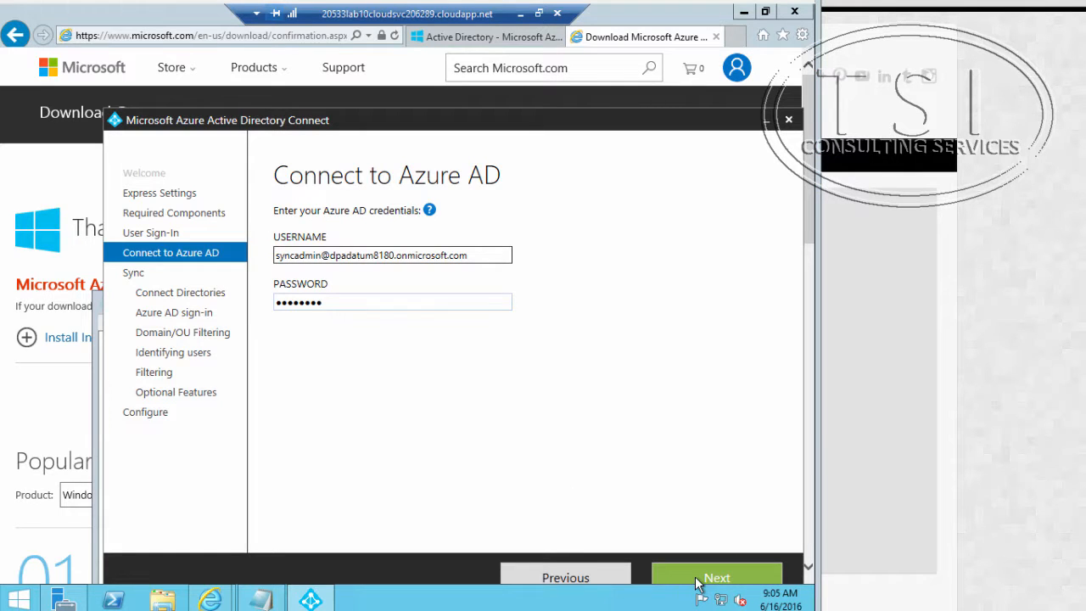
click(699, 579)
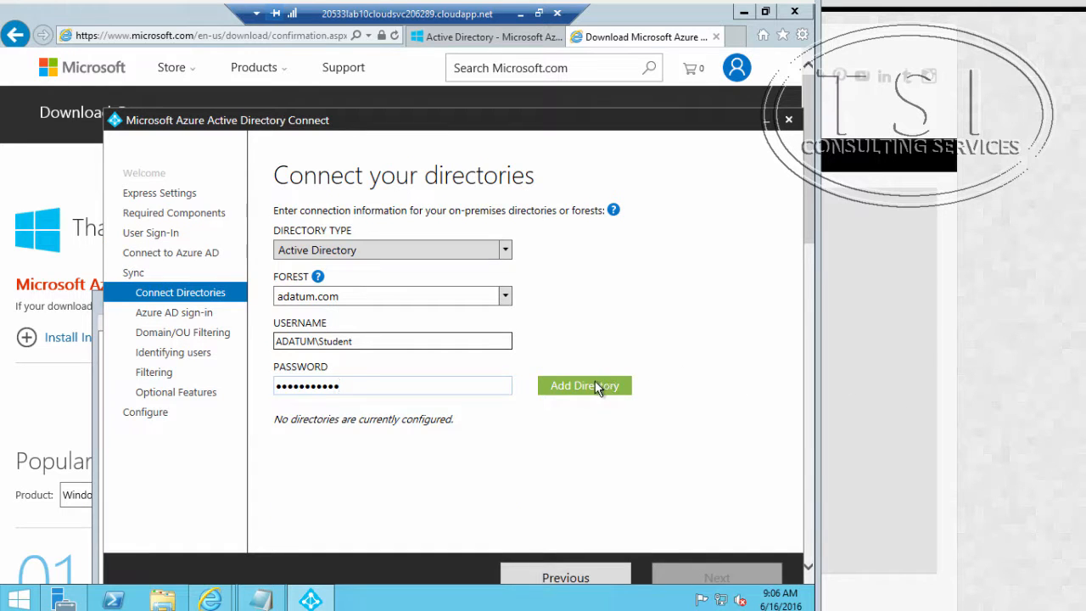
Step: Add the adatum.com Active Directory forest with the ADATUM\Student account and accept userPrincipalName as the Azure AD username, without verified domains
click(597, 386)
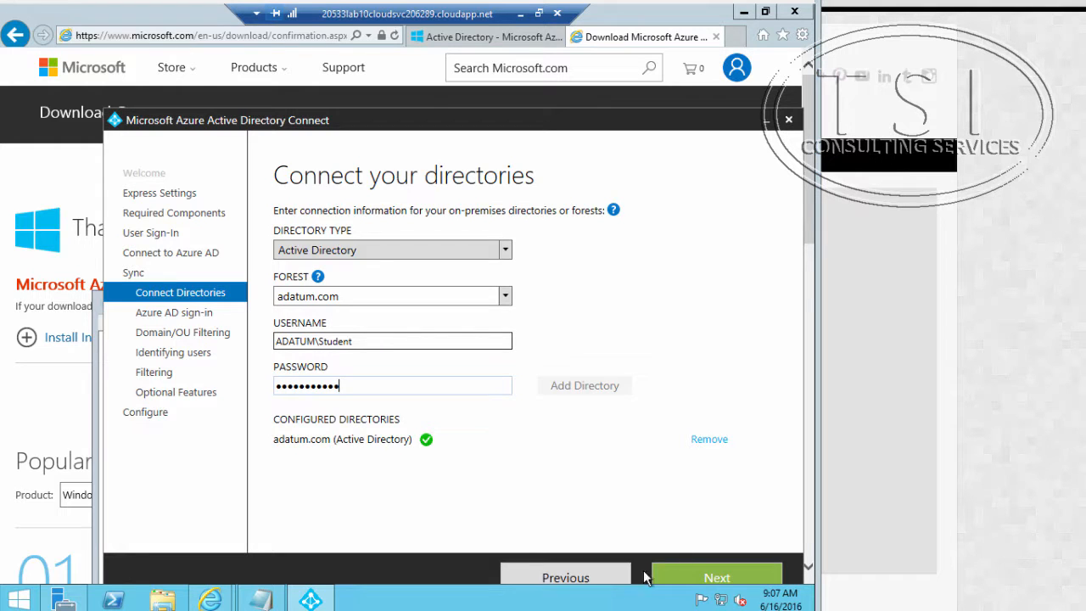
click(700, 578)
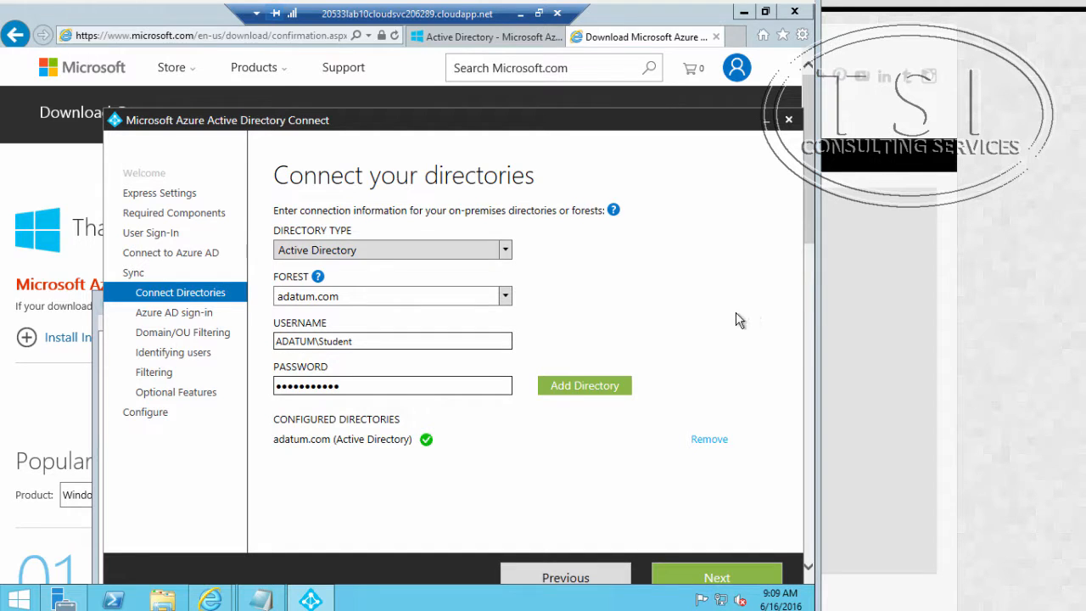
click(575, 389)
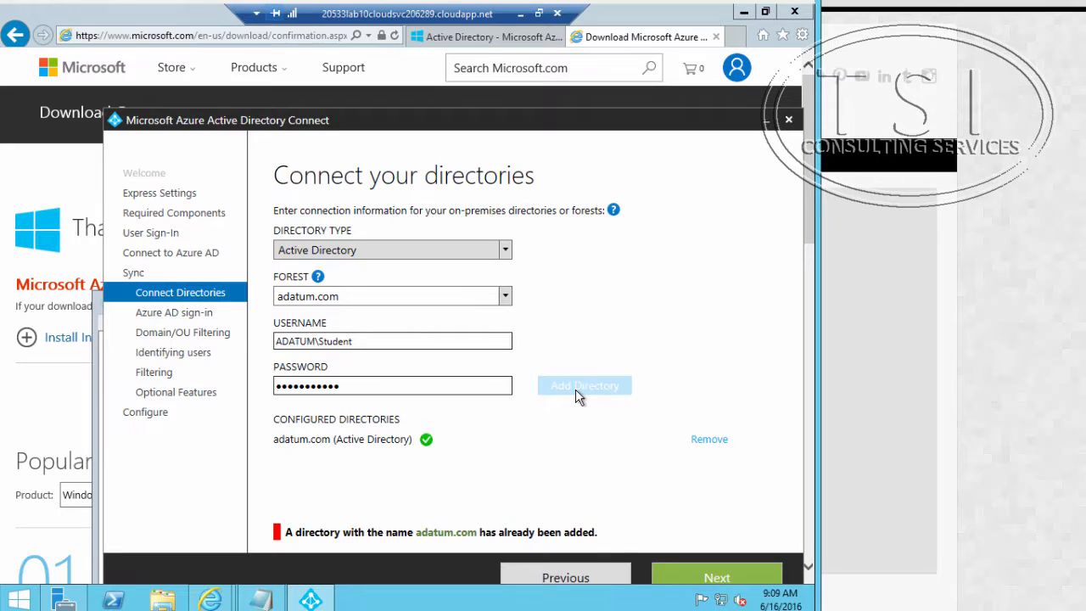
click(715, 578)
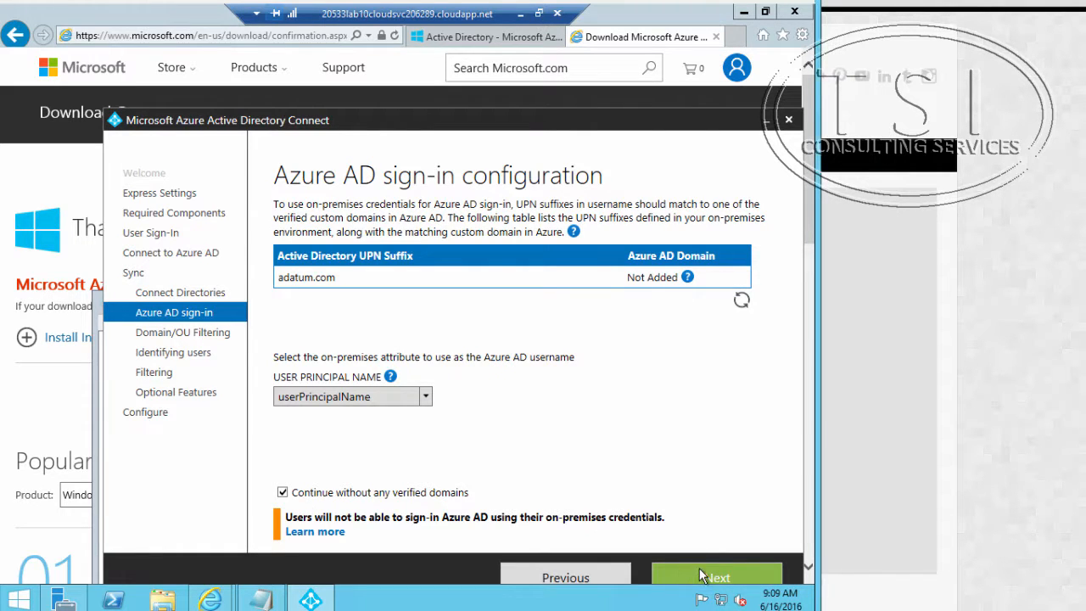
click(702, 575)
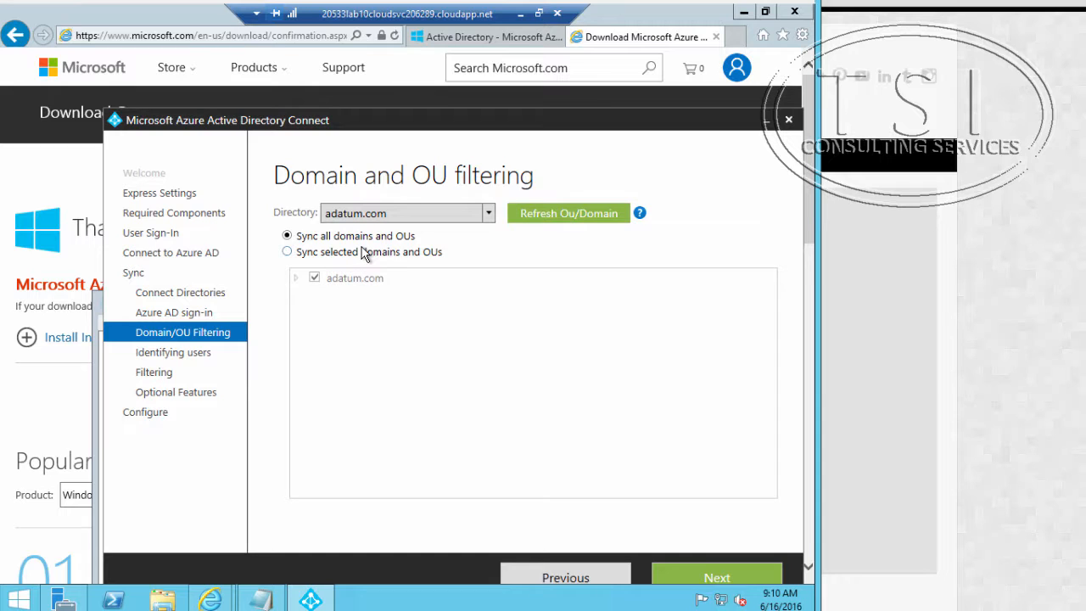
Step: Refresh the OU list, choose to sync selected domains and OUs, expand adatum.com and select all its containers
click(518, 219)
click(298, 252)
click(297, 279)
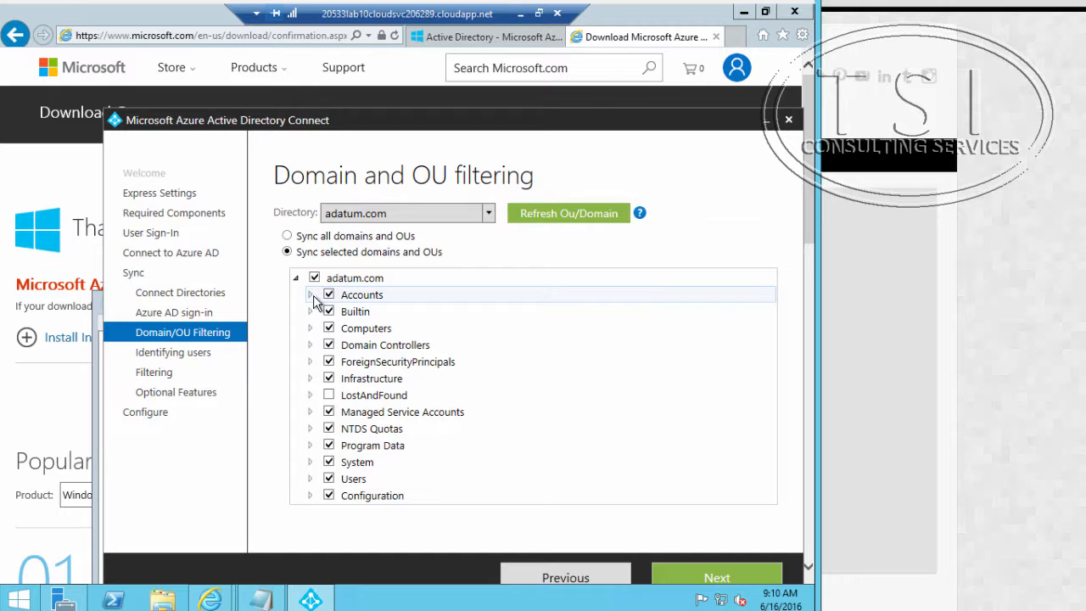
click(314, 278)
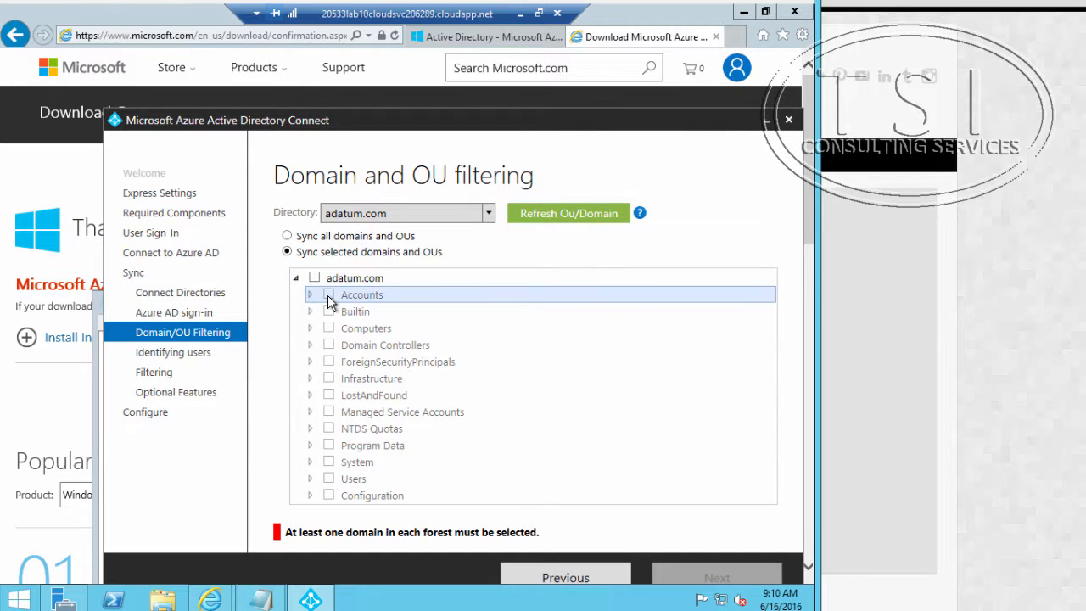
click(315, 279)
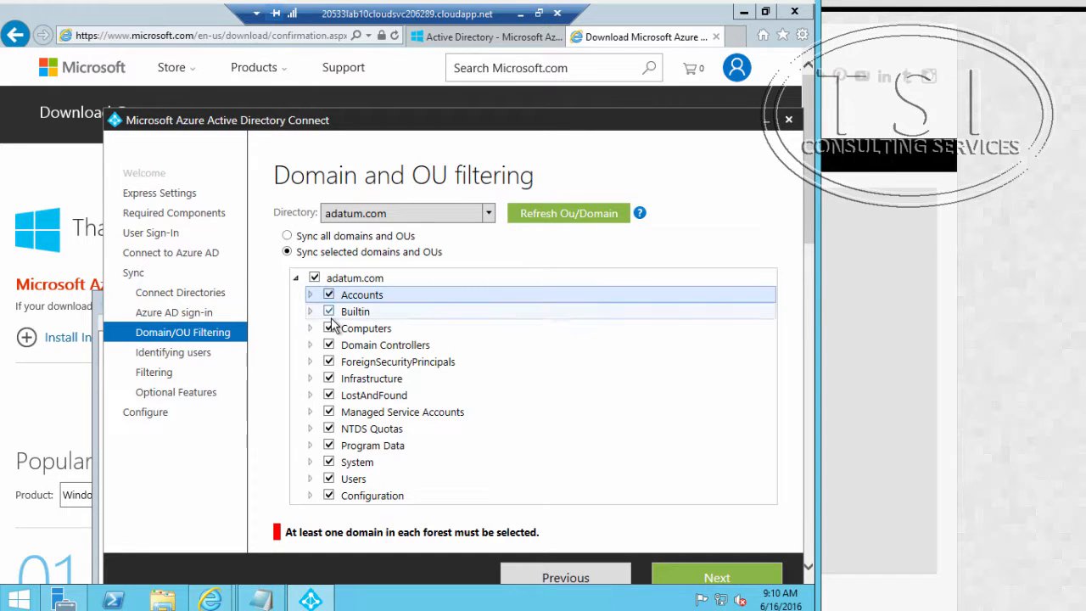
Step: Exclude every adatum.com container from Builtin through Configuration, keep only the Accounts OU selected, and accept the domain and OU filtering
click(328, 495)
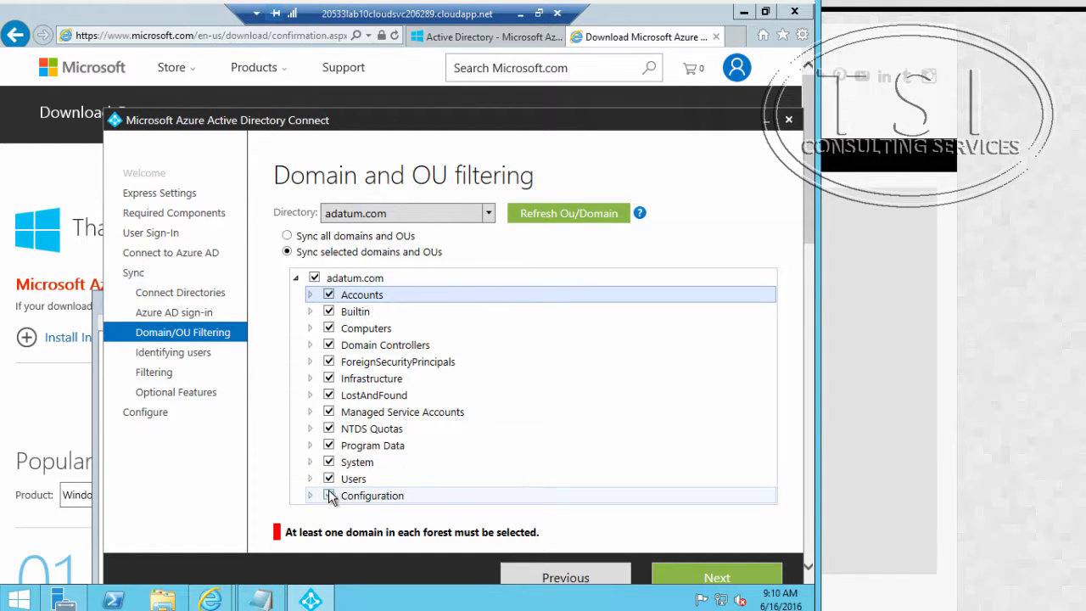
click(329, 479)
click(329, 461)
click(329, 445)
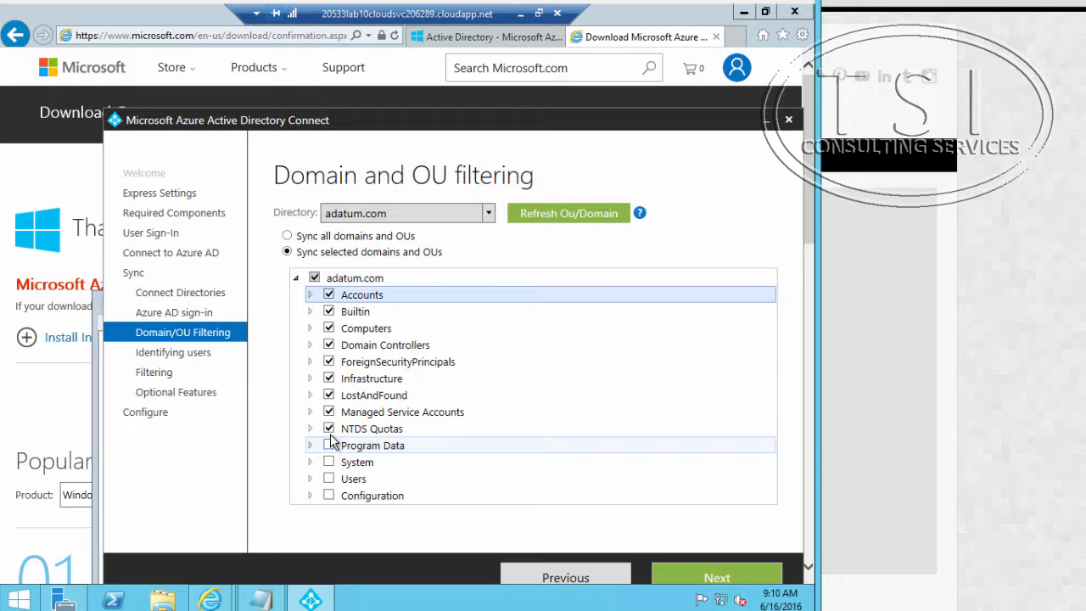
click(330, 429)
click(329, 411)
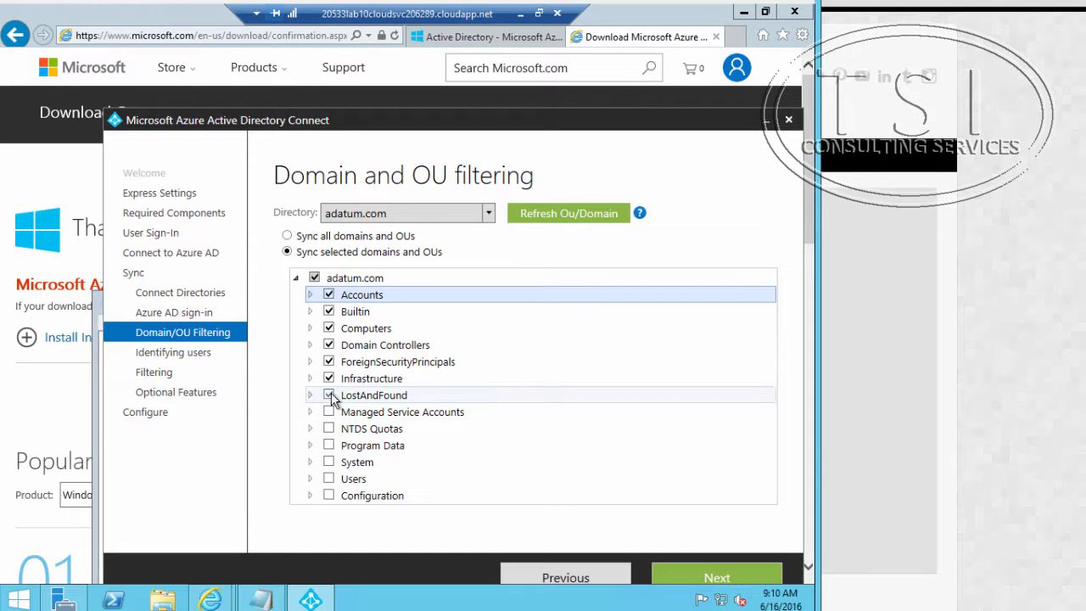
click(329, 395)
click(329, 378)
click(329, 362)
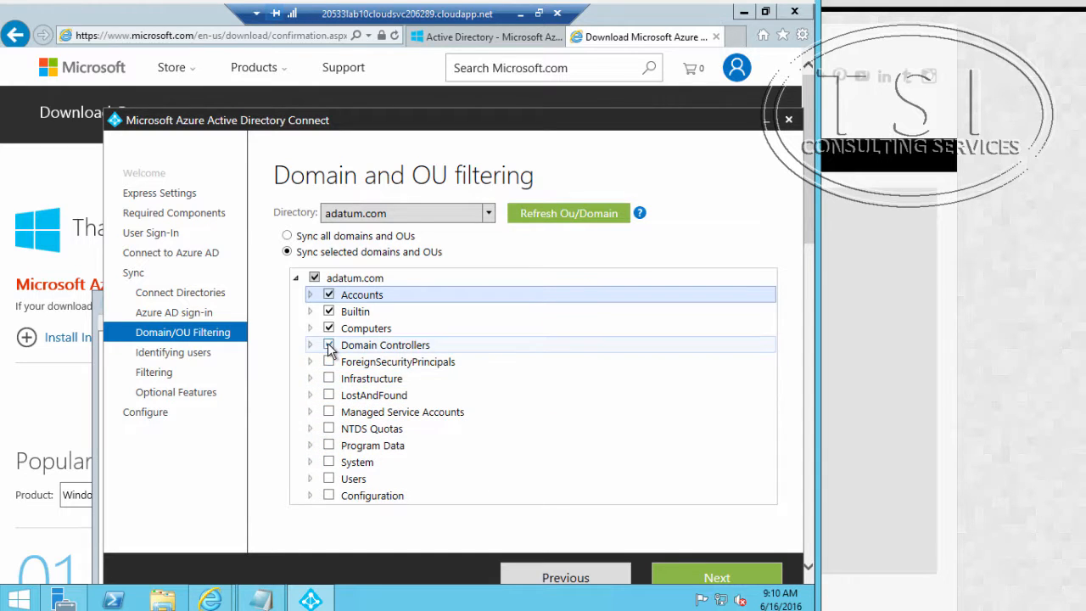
click(329, 344)
click(329, 328)
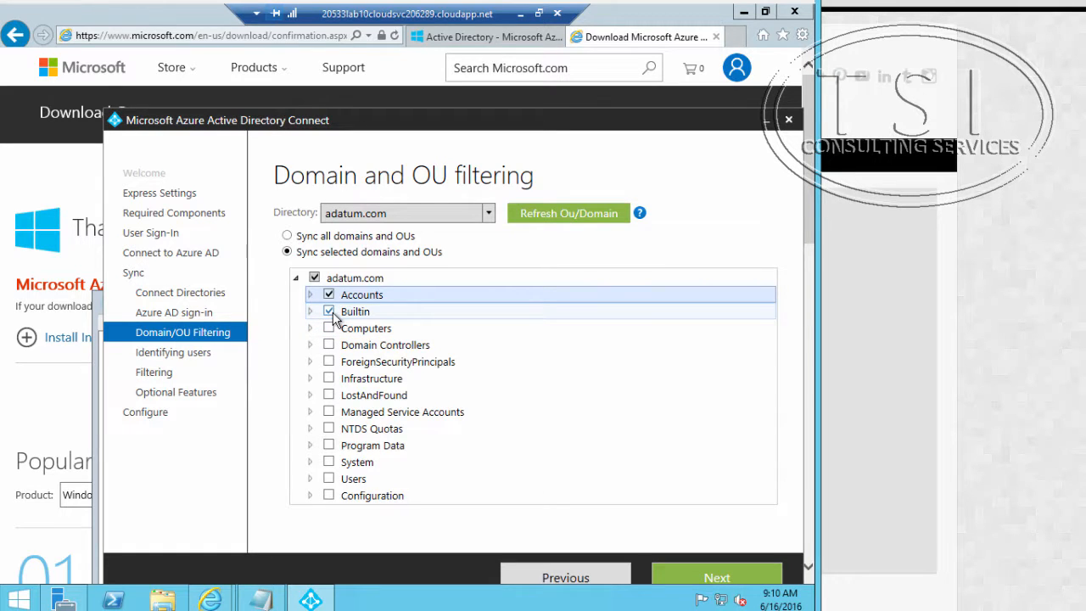
click(329, 311)
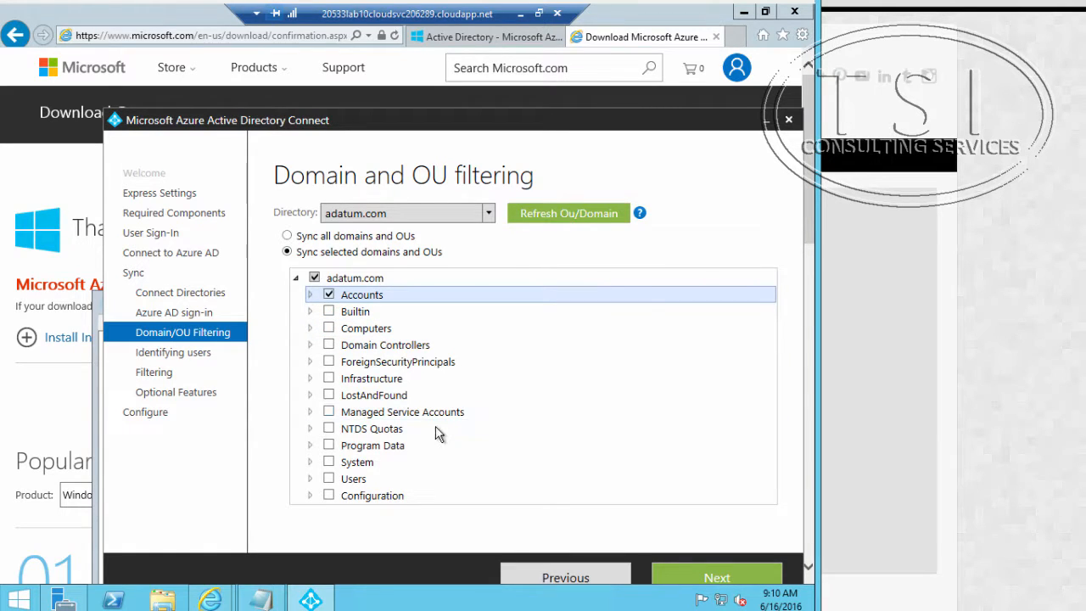
click(717, 578)
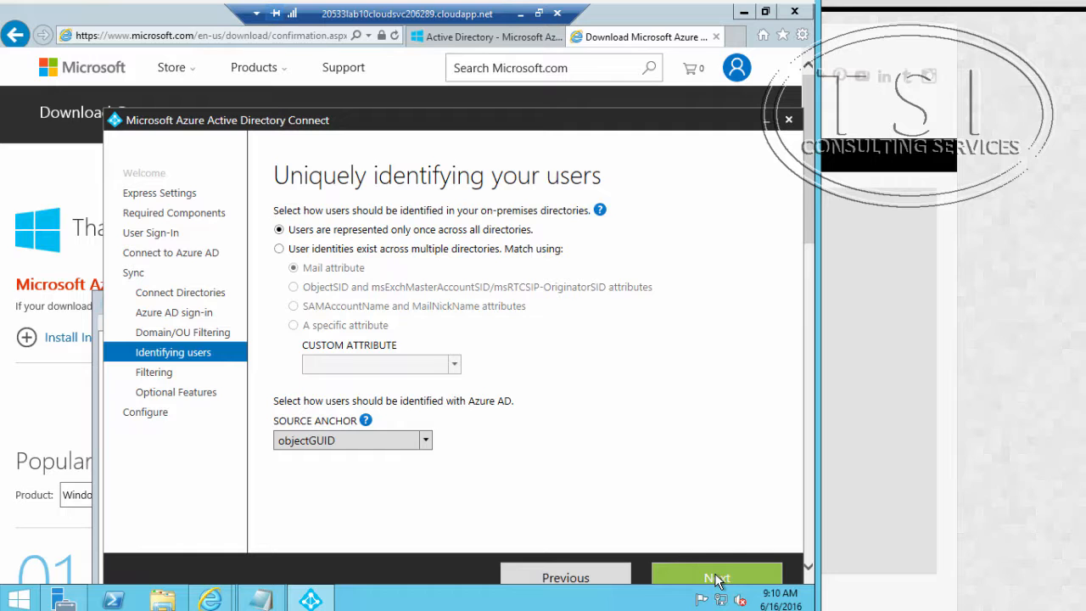
Step: Accept the default user identification with the objectGUID source anchor, synchronize all users and devices, and add no optional features
click(717, 578)
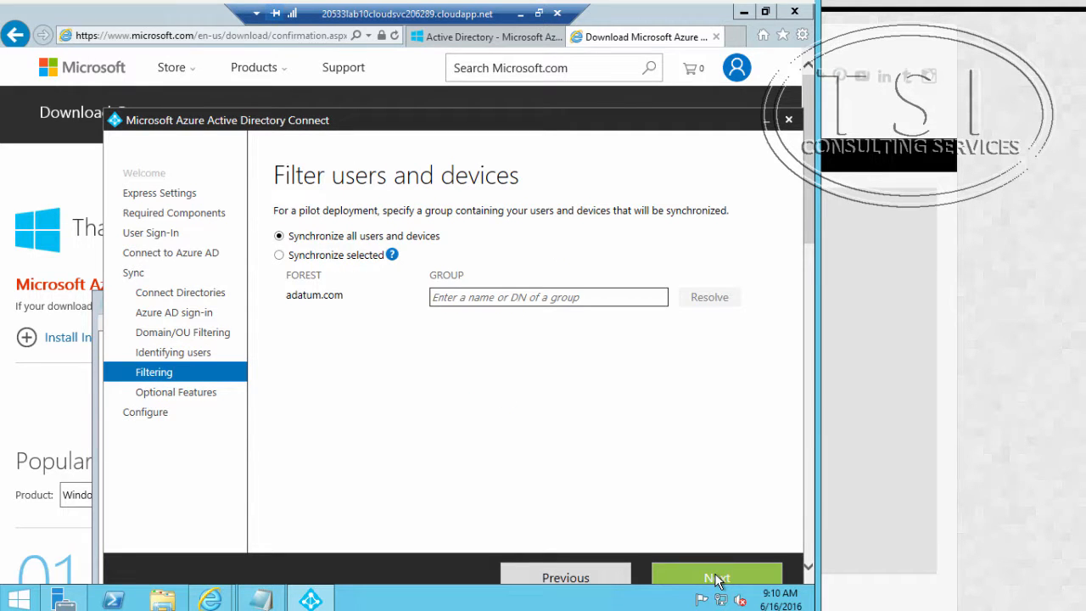
click(717, 578)
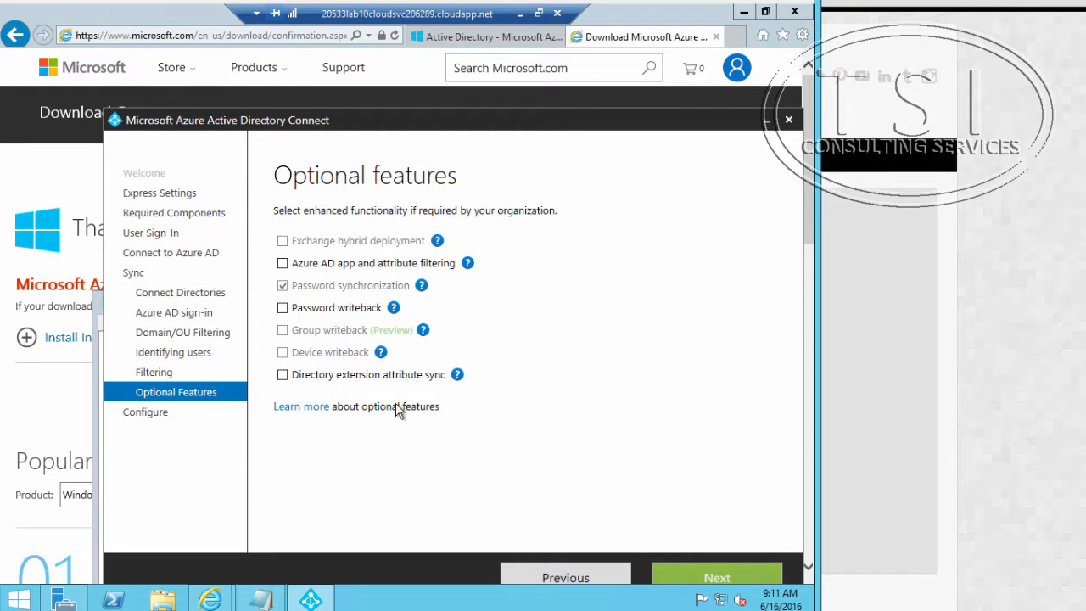
mouse_move(394, 308)
click(729, 572)
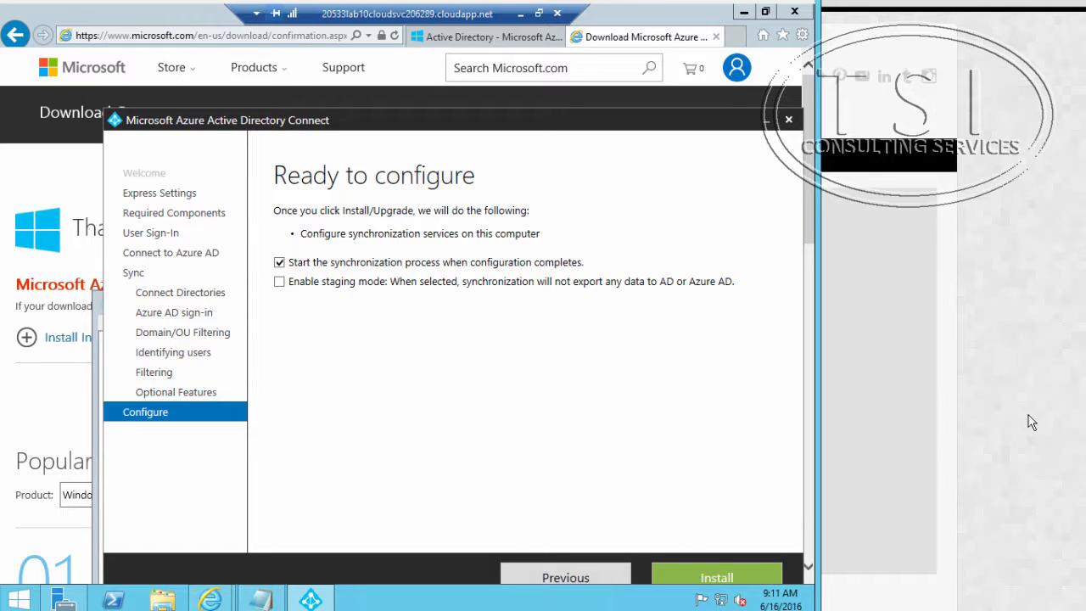
Step: Install the configuration with synchronization starting on completion and staging mode off, and exit the wizard
click(688, 578)
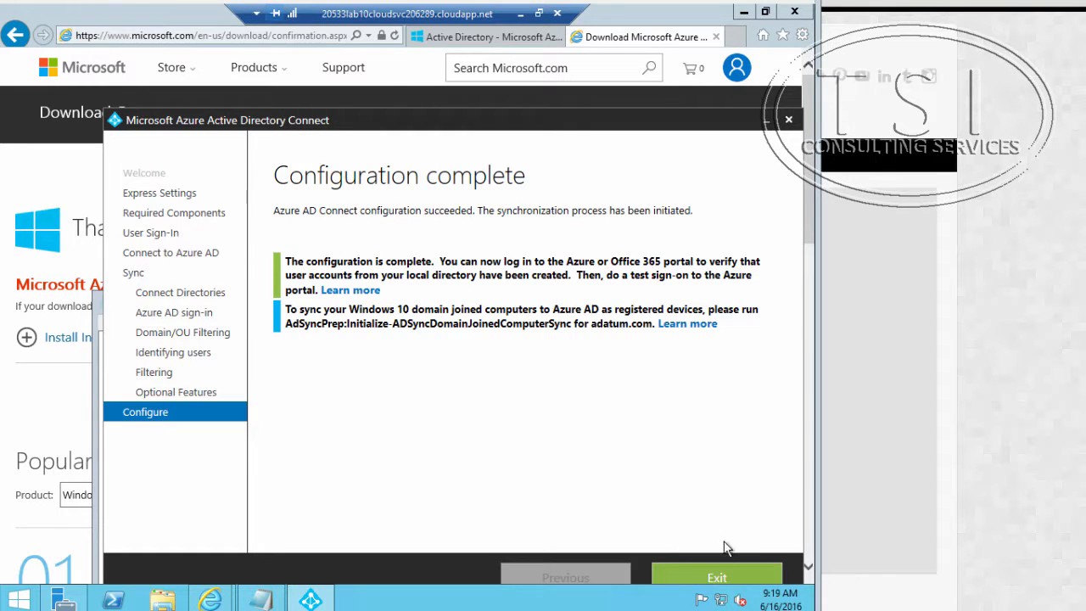
click(715, 575)
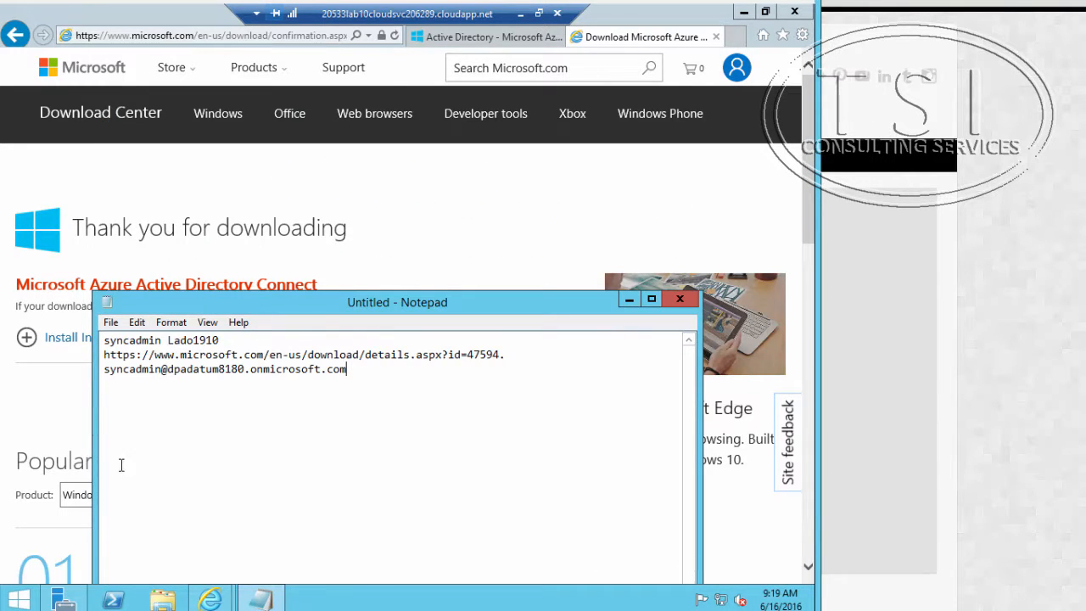
Step: Switch to the Azure portal in the browser and reload the adatumsync user list to check for accounts sourced from Local Active Directory
click(376, 227)
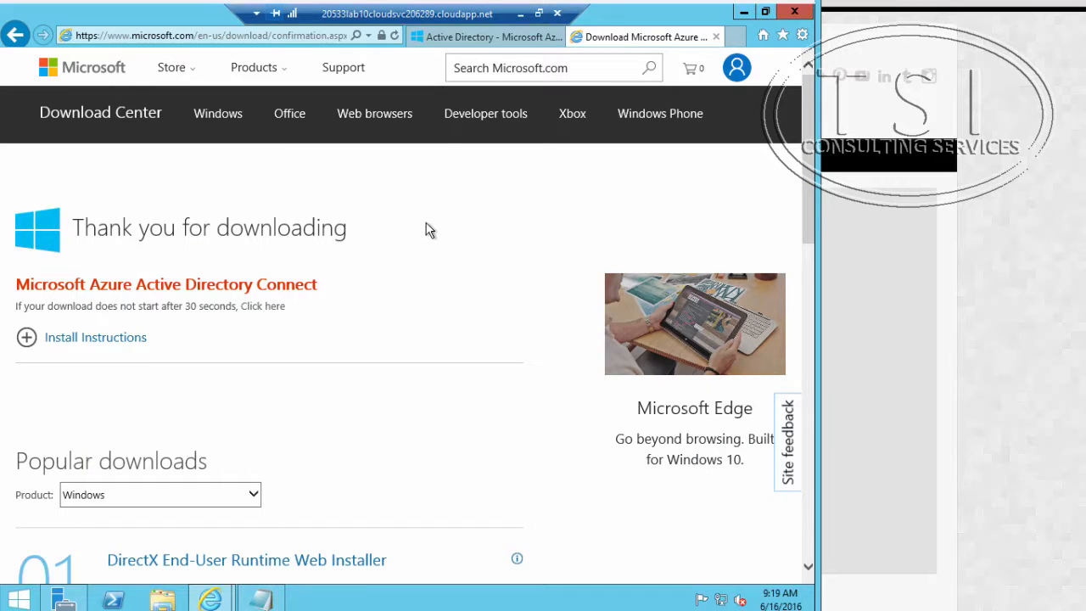
click(450, 37)
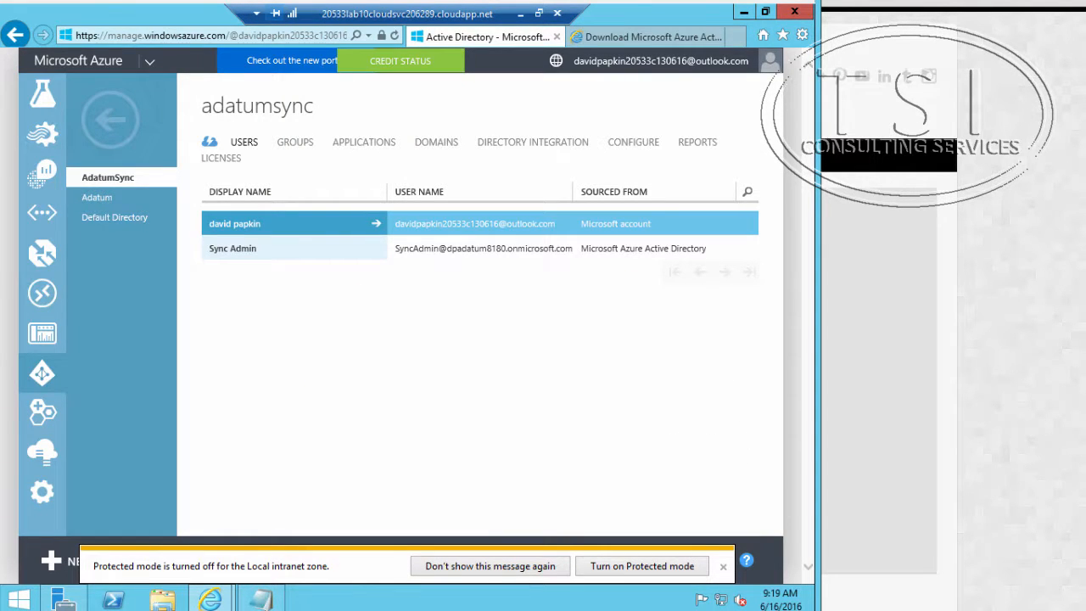
double_click(242, 146)
click(722, 567)
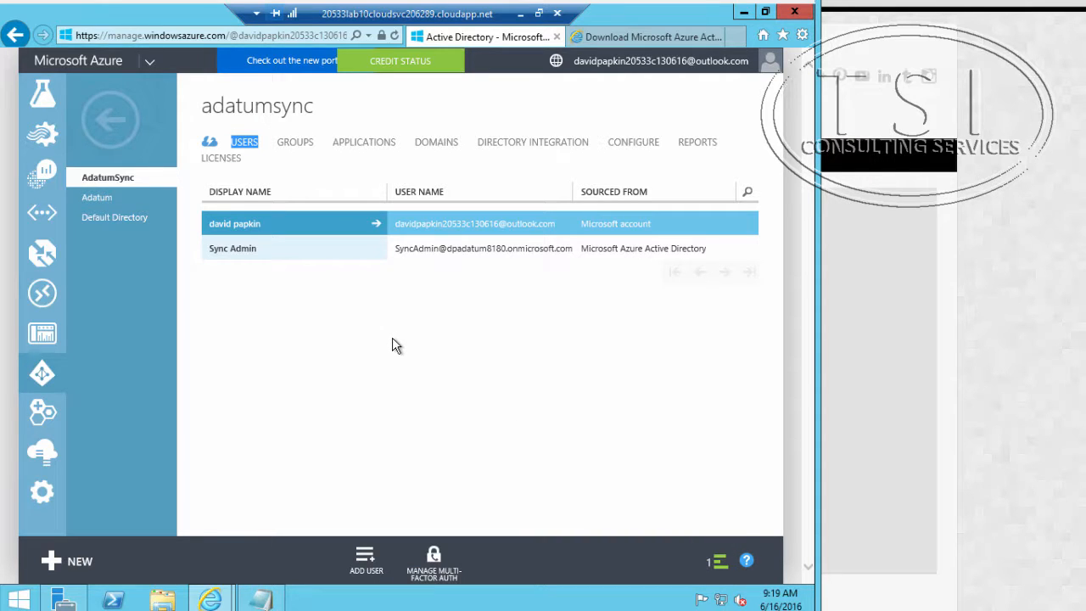
click(297, 146)
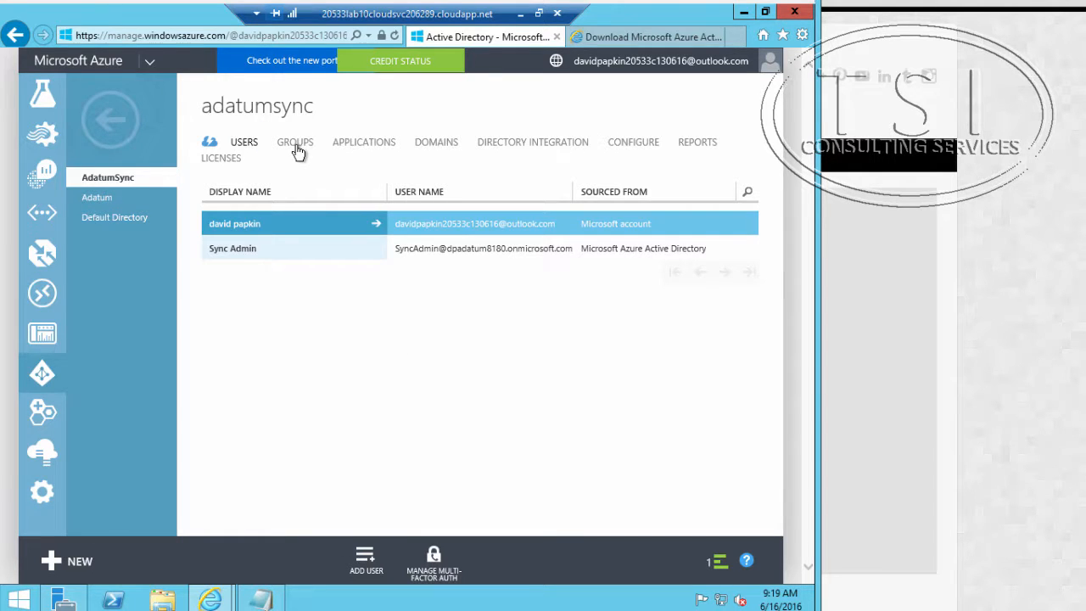
click(245, 149)
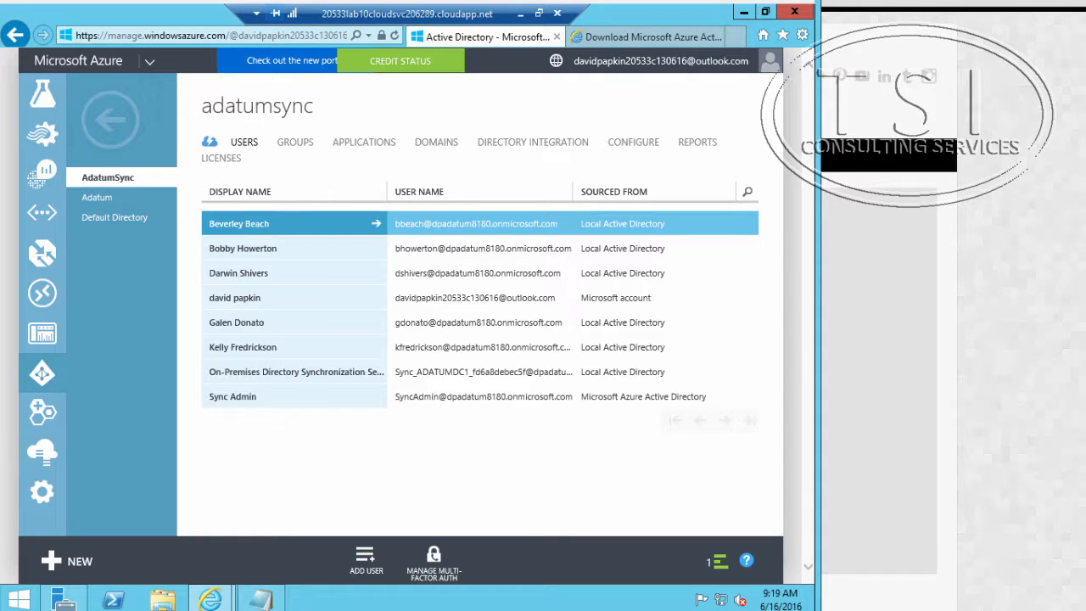
Step: Add the line "the list of users includes all the names from the Accounts organizational unit (OU)." above the existing Notepad notes
click(262, 600)
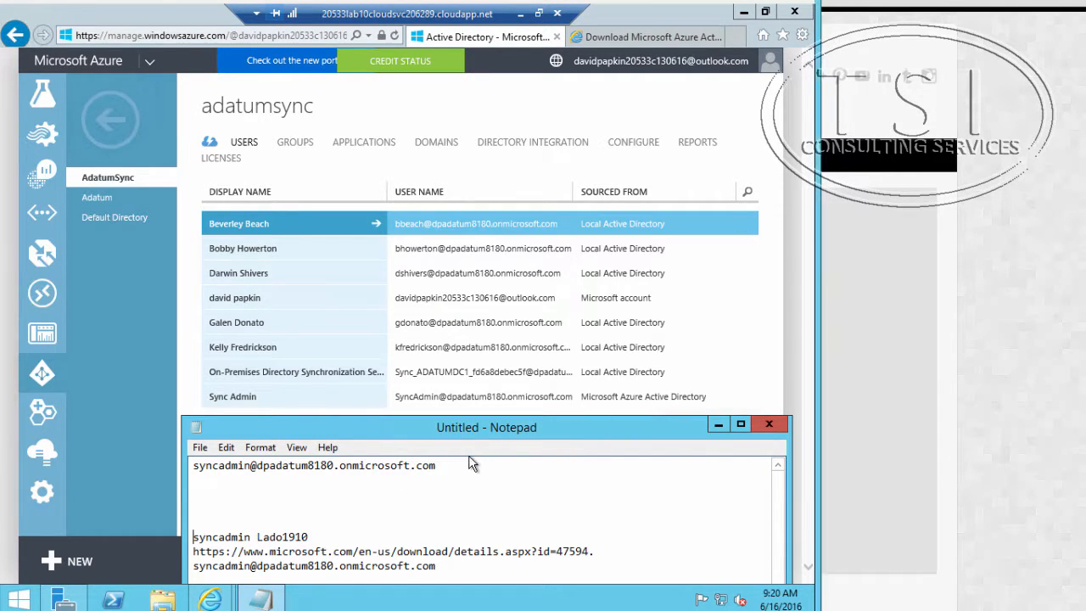
click(193, 468)
key(Return)
key(Return)
key(Up)
key(Up)
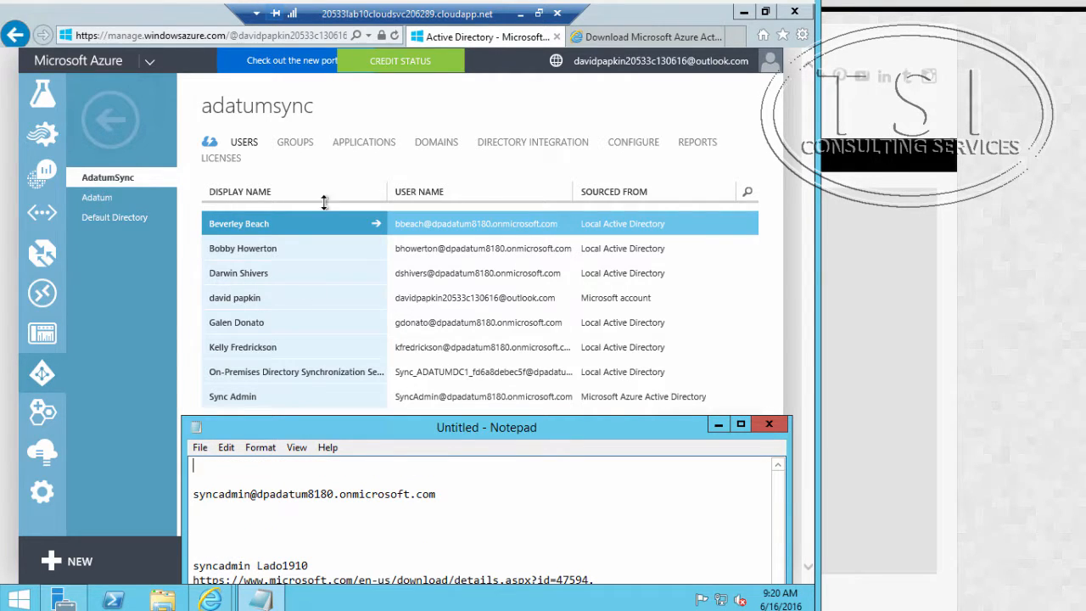
text(he list of u)
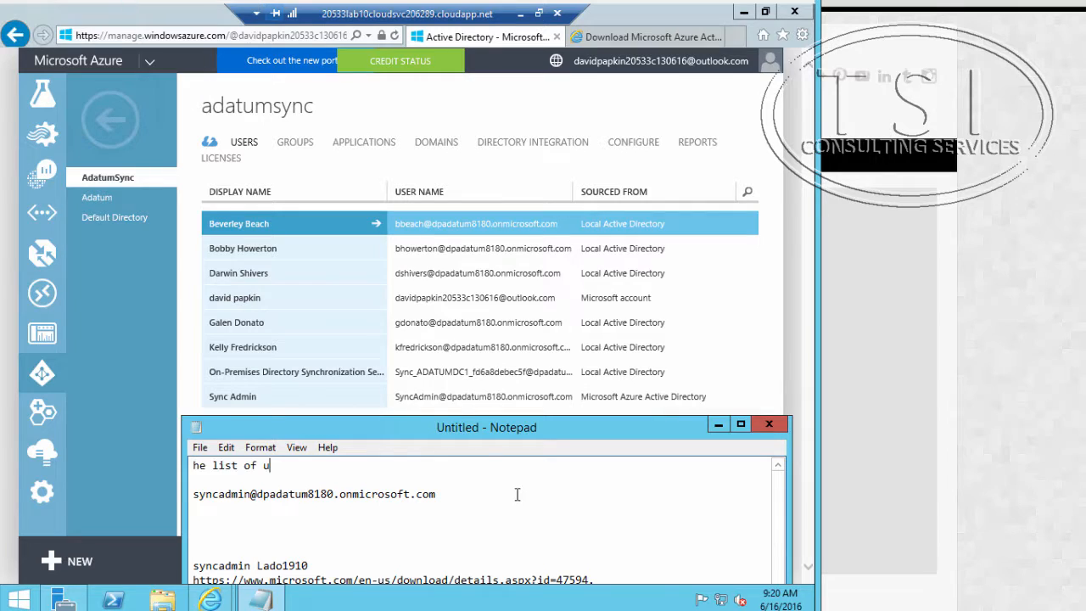
text(sers includes all the names from the Accounts organizational unit (OU).)
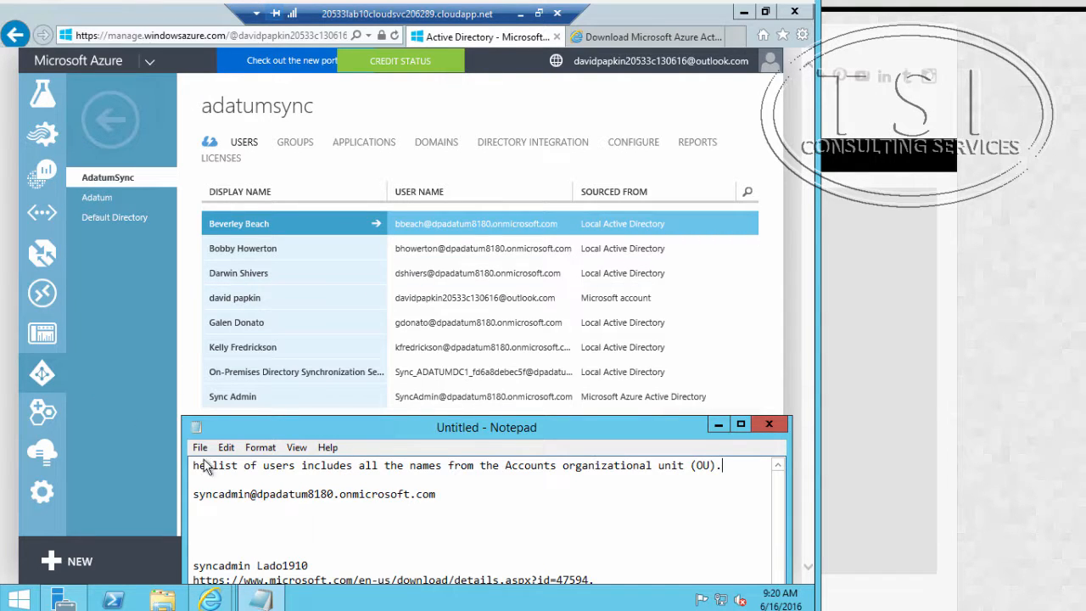
click(194, 466)
text(t)
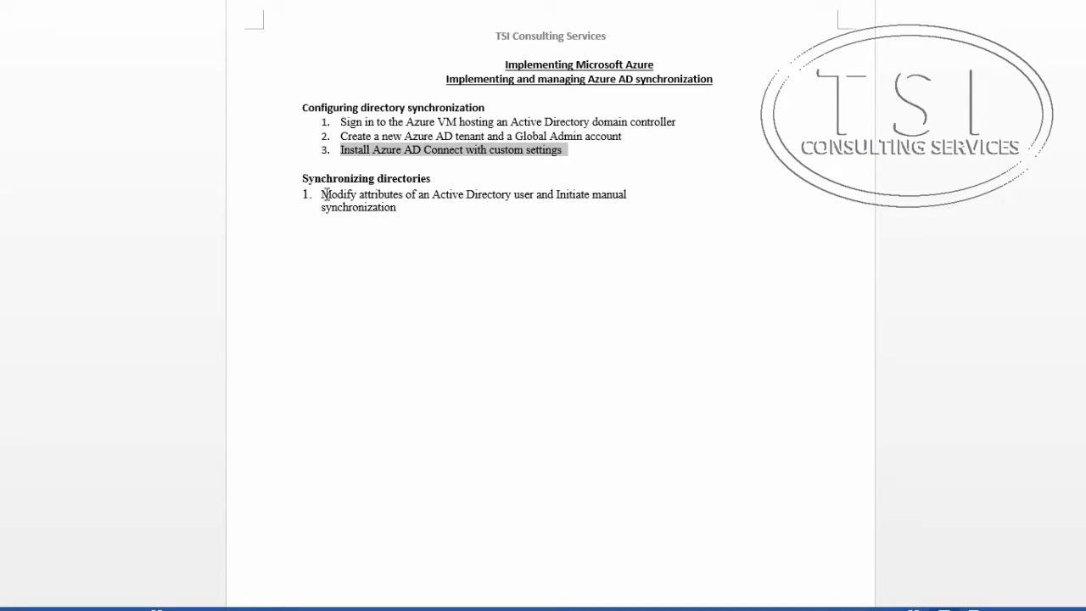
Step: Highlight the outline item "Modify attributes of an Active Directory user and Initiate manual synchronization" in the Word document
click(324, 194)
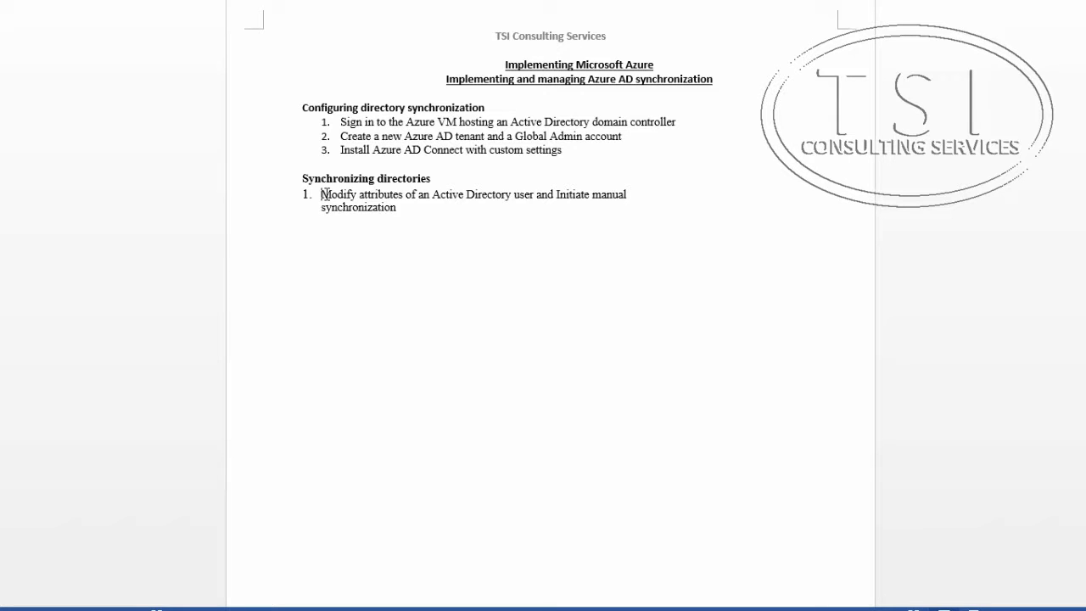
drag(324, 195, 402, 212)
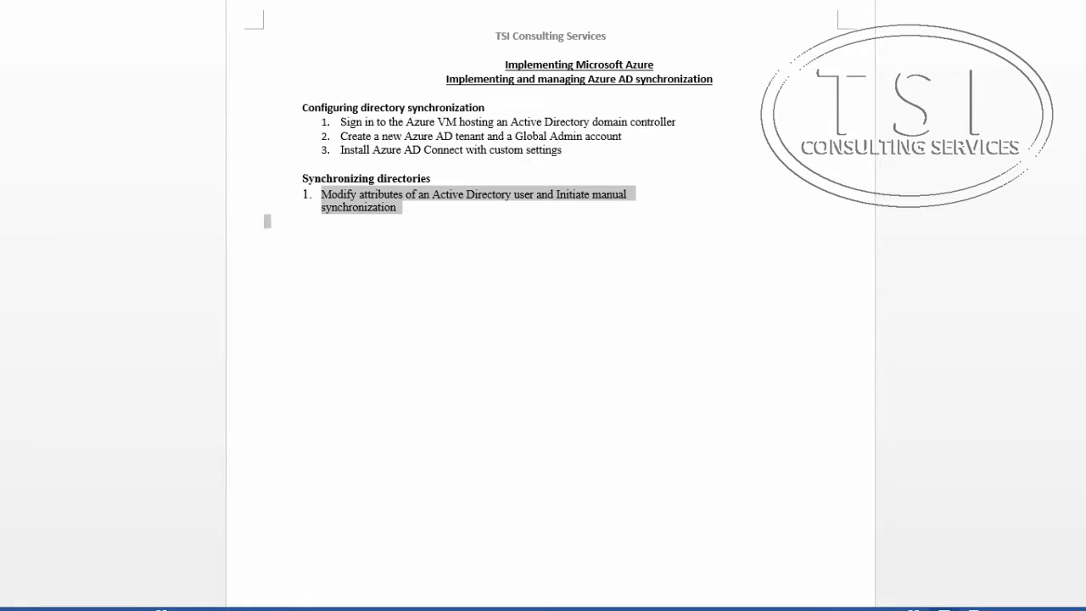
Step: Return to the server, open Active Directory Administrative Center from Server Manager and go to the Accounts OU under adatum (local)
key(alt+Tab)
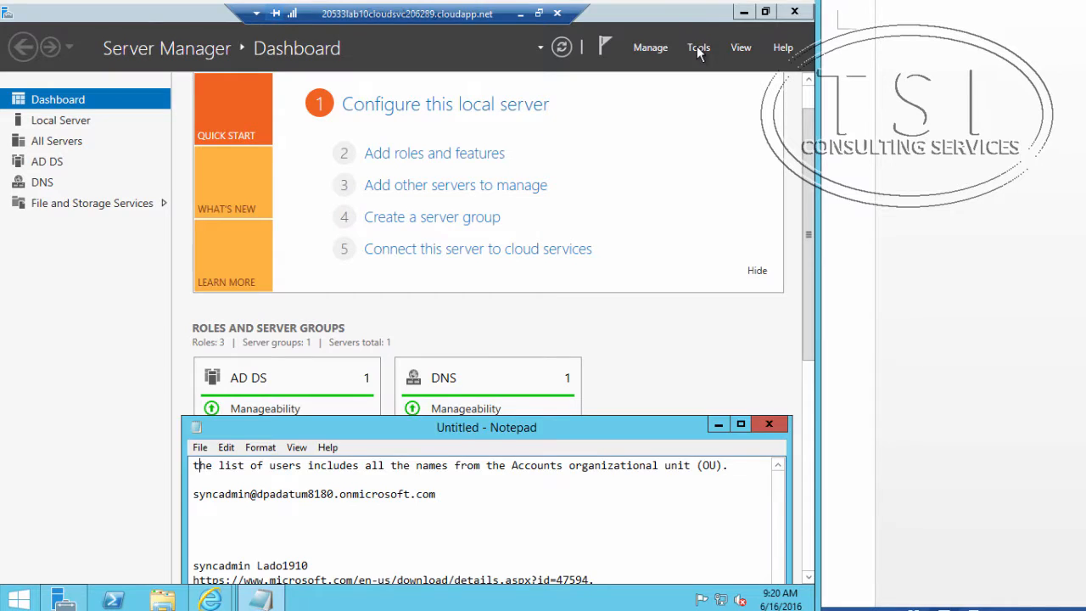
click(696, 46)
click(696, 49)
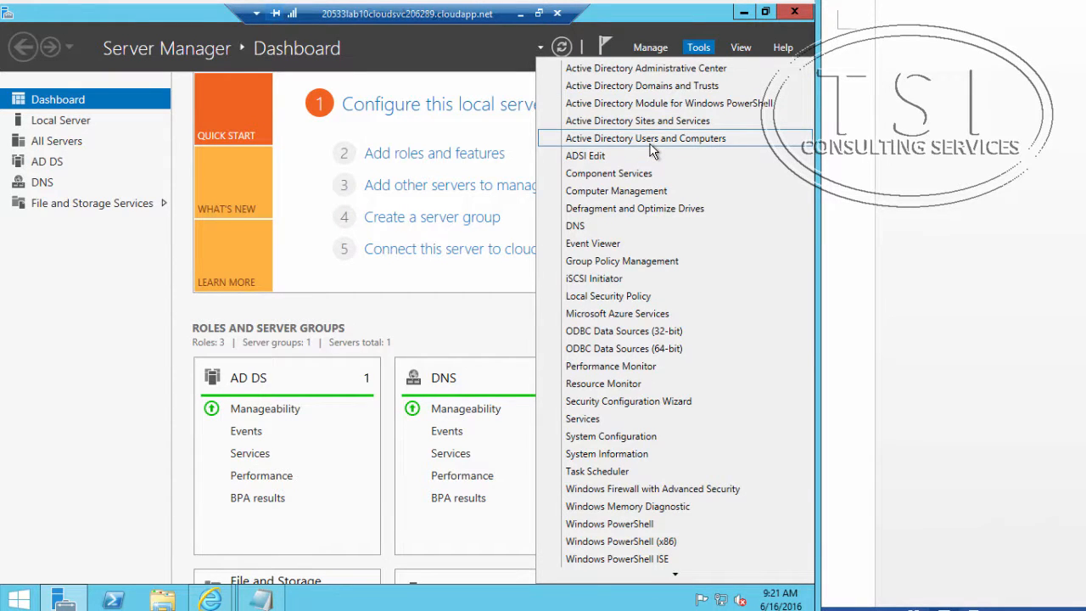
click(665, 71)
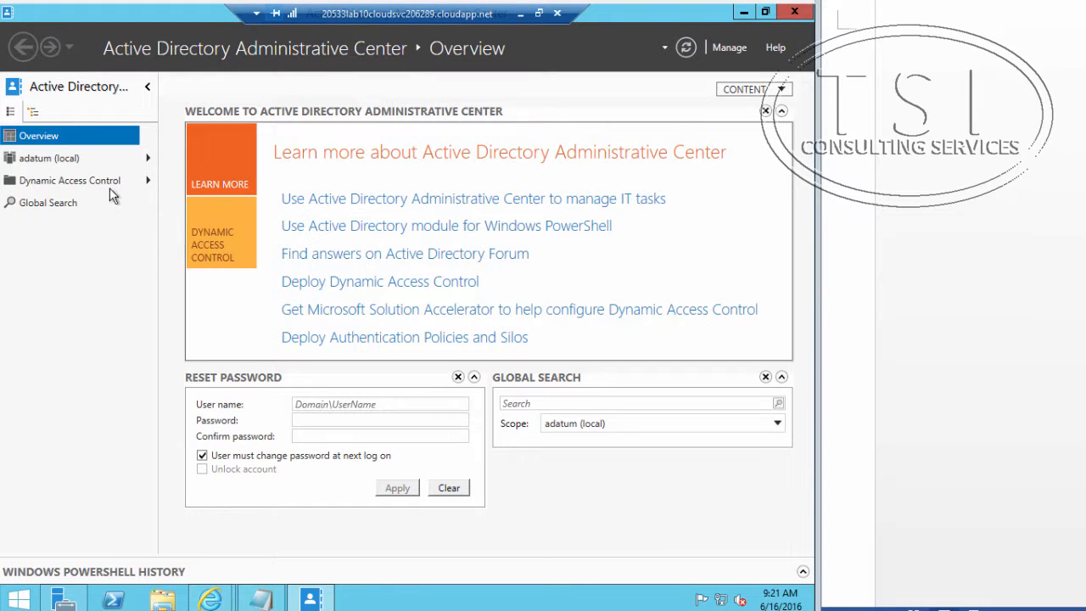
click(28, 161)
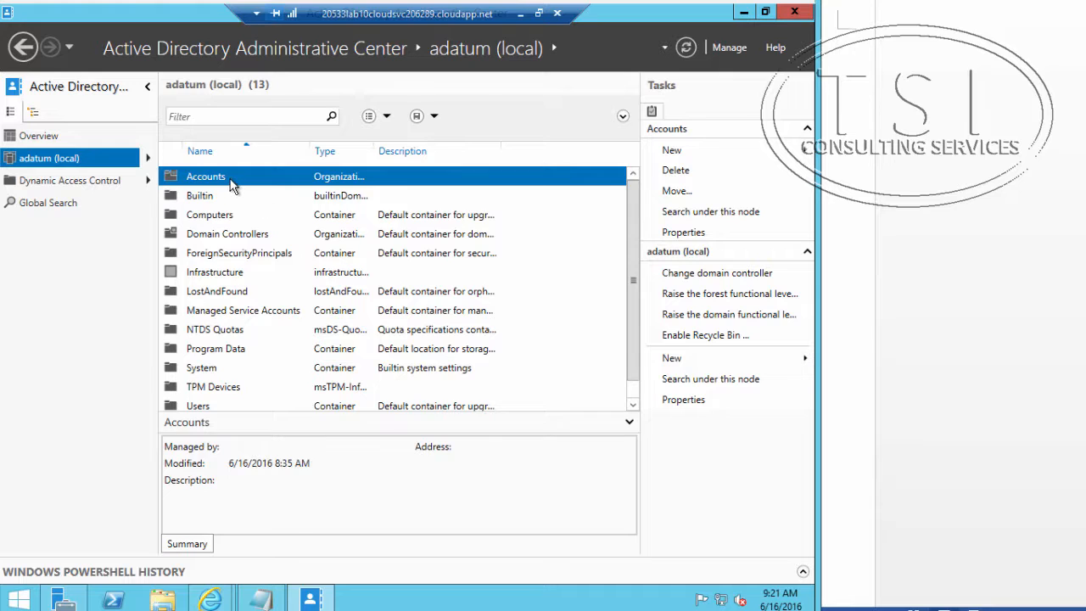
double_click(230, 179)
click(231, 180)
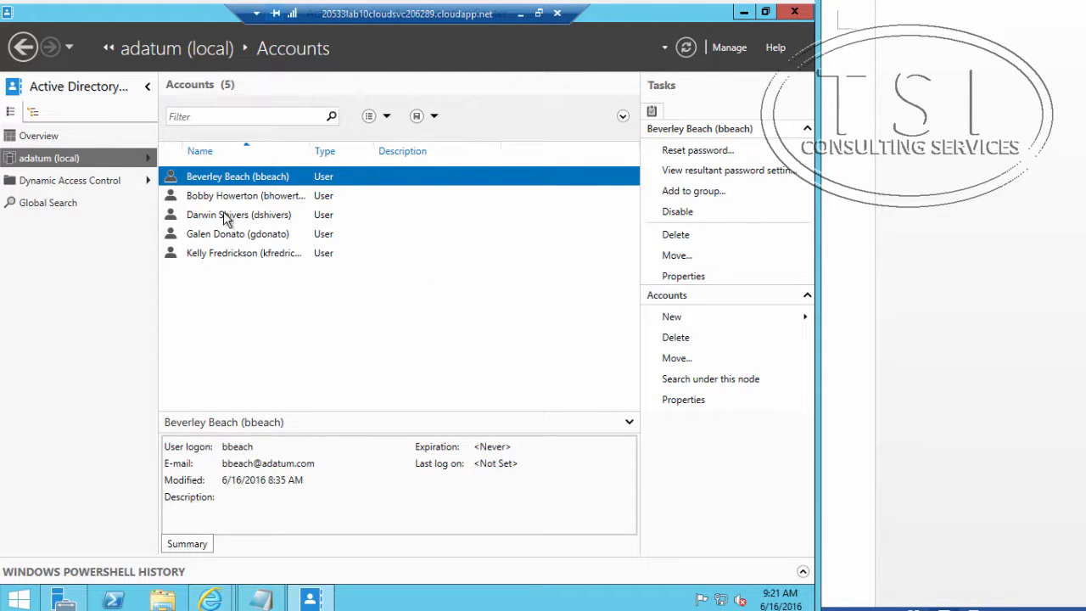
Step: Set the job title to VP and the department to Marketing for the first user in the Accounts OU, and save the properties
double_click(231, 176)
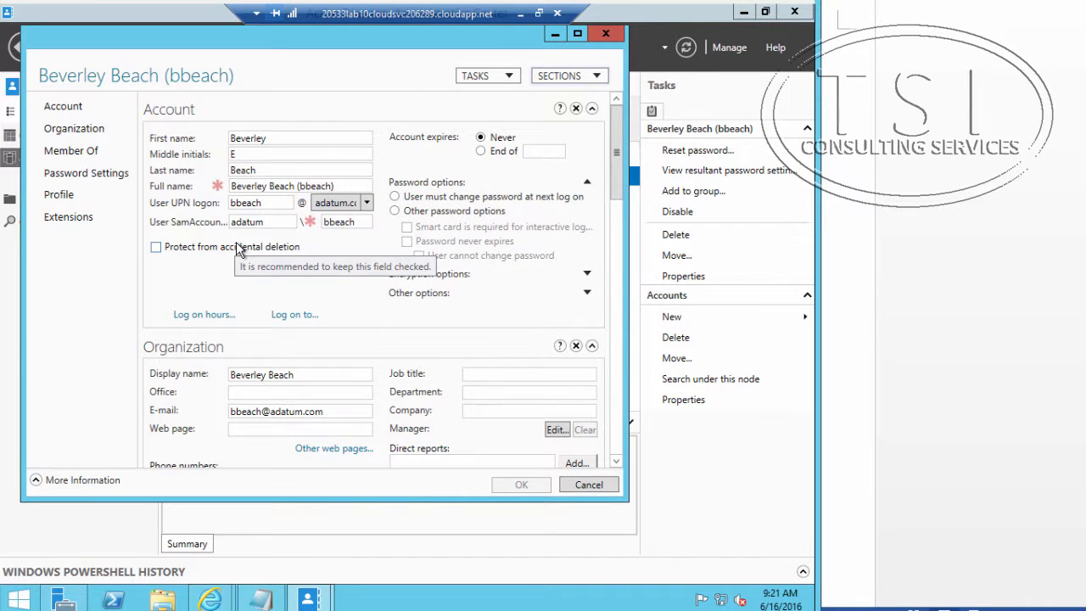
click(475, 379)
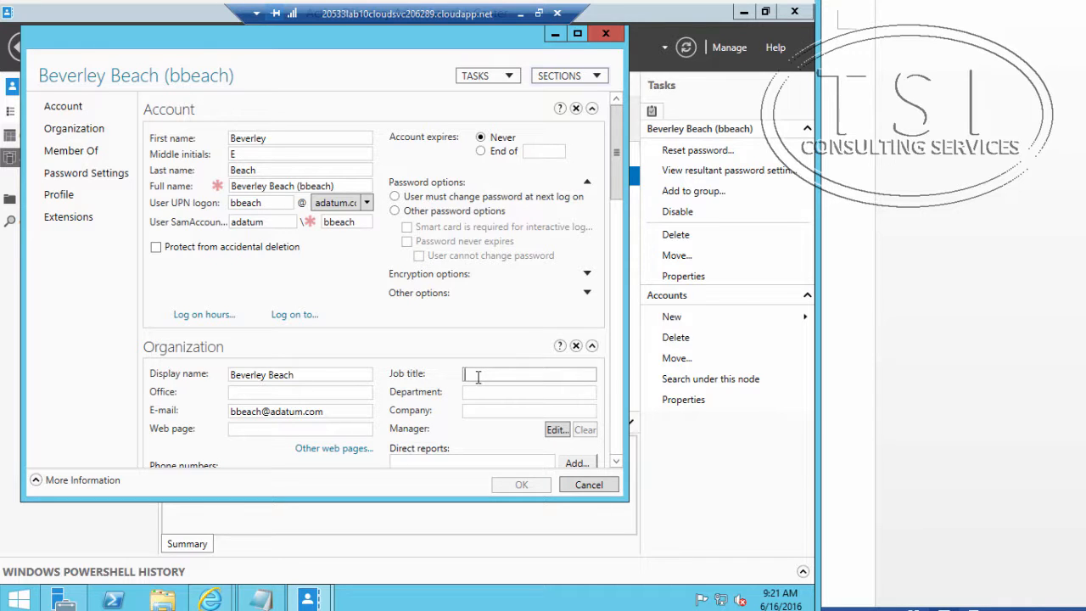
text(VP)
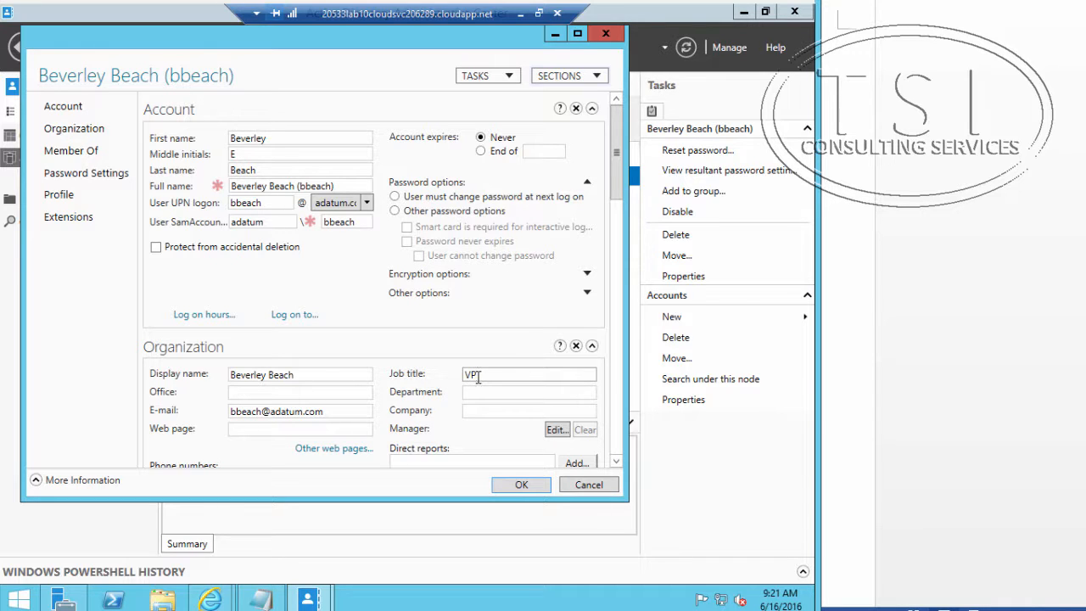
key(Tab)
text(Marketing)
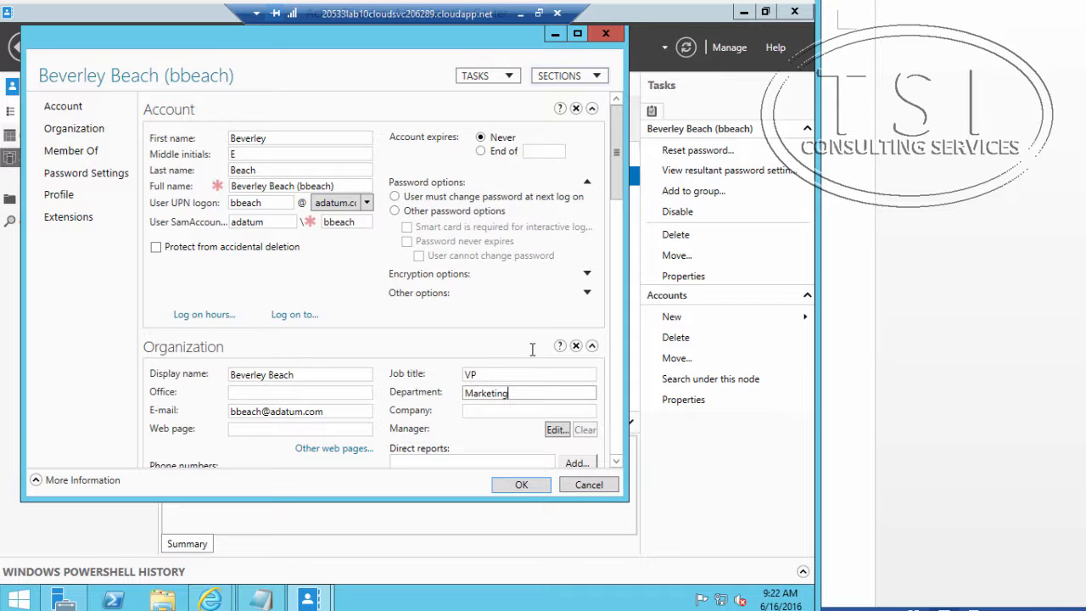
click(525, 485)
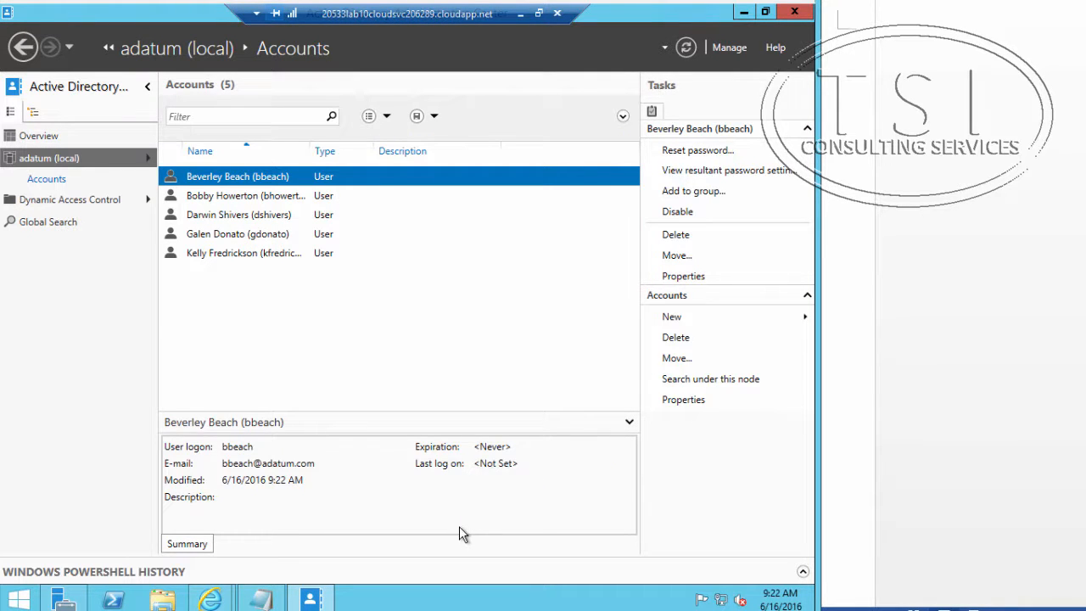
Step: Open Windows PowerShell as administrator on the server
right_click(114, 600)
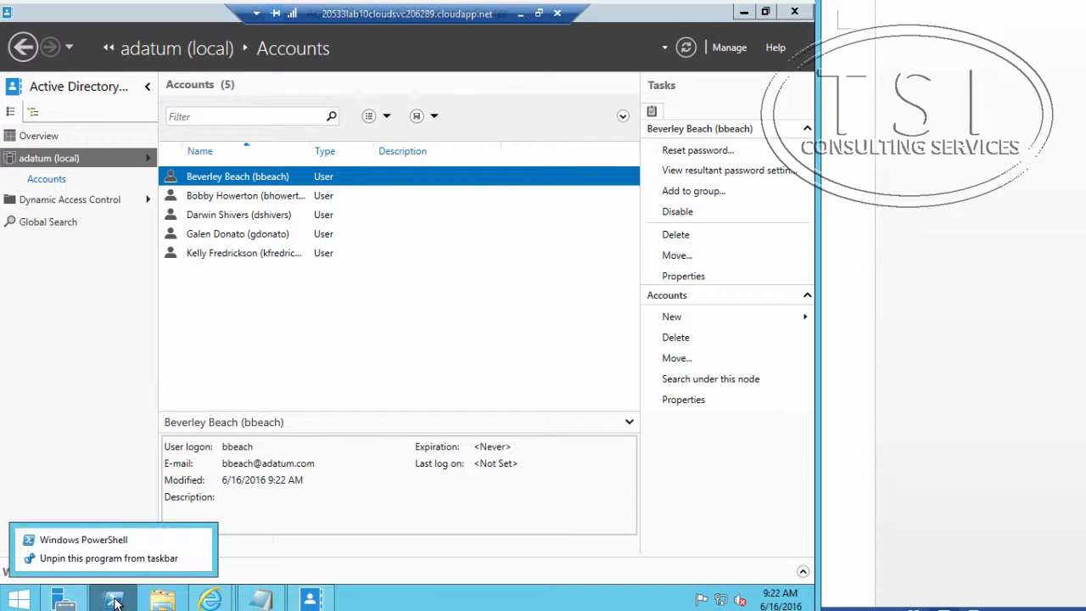
right_click(129, 545)
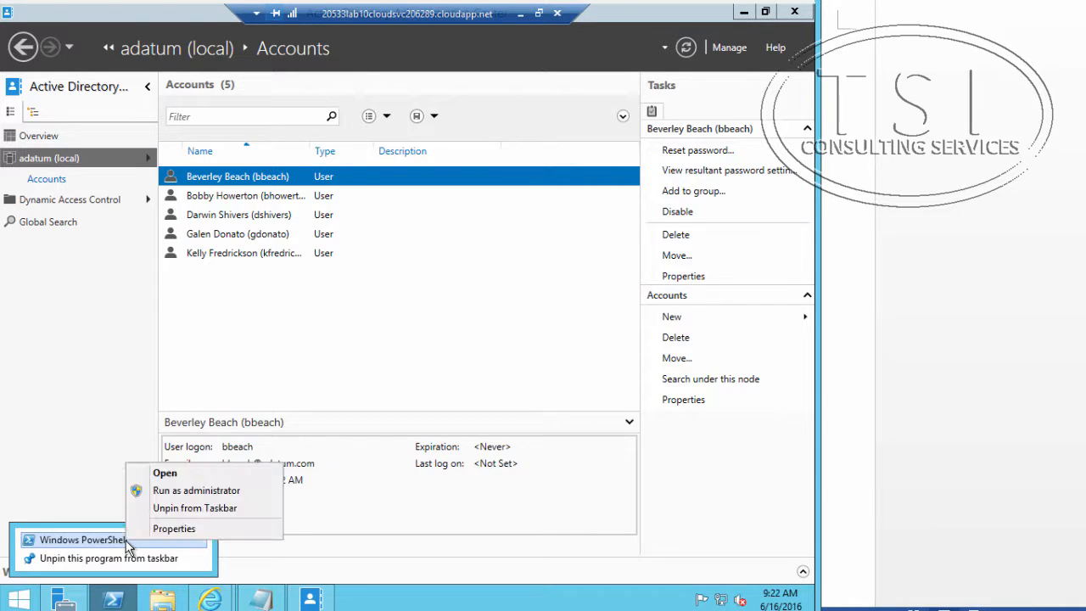
click(169, 492)
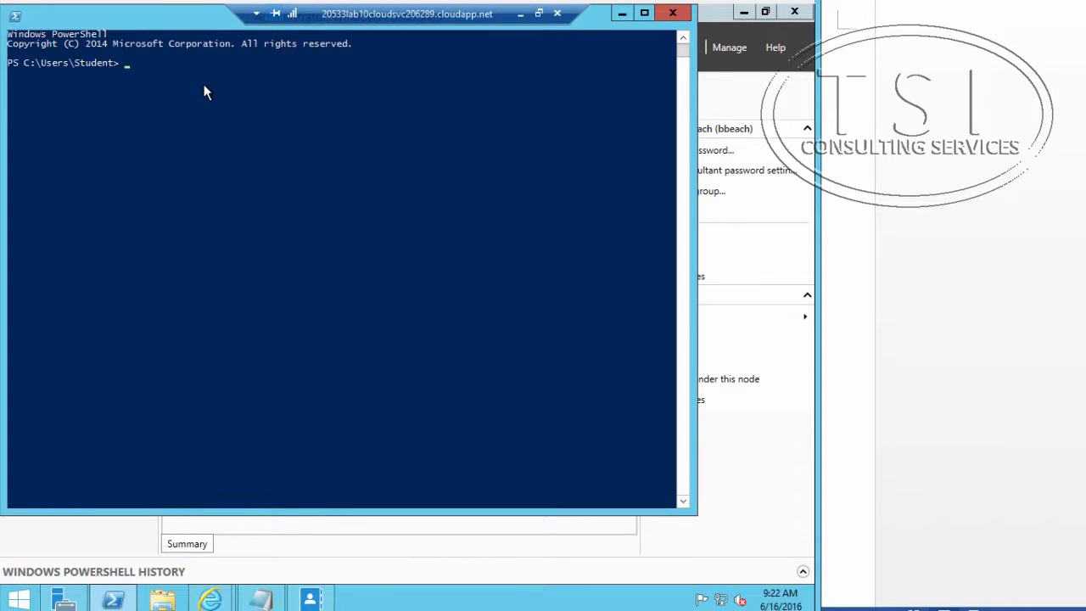
Step: Run Get-ADSyncScheduler in PowerShell to display the Azure AD Connect synchronization schedule settings
text(get-adsy)
key(Tab)
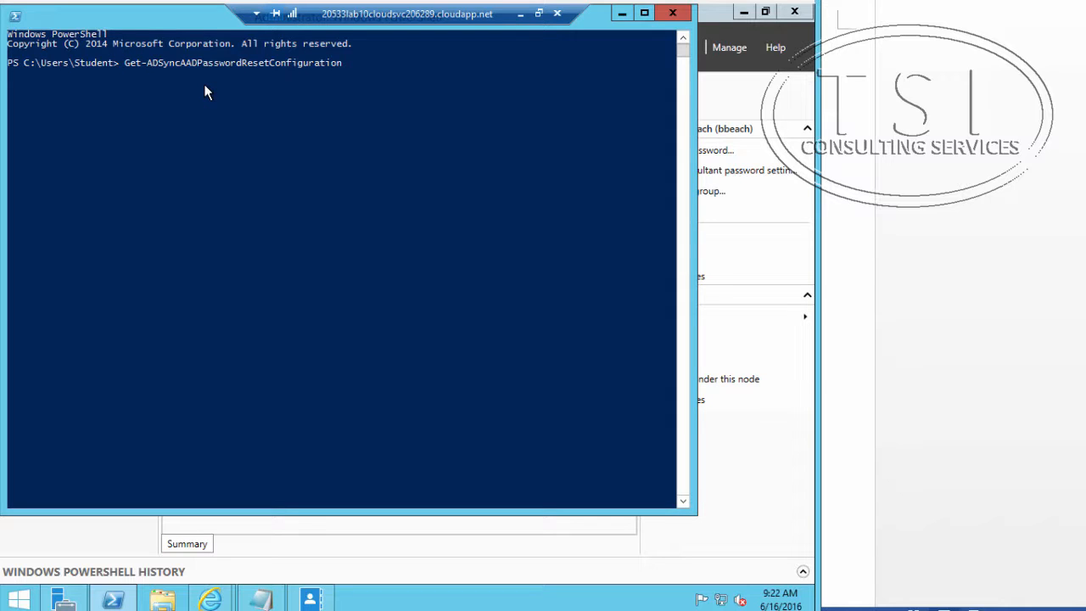
key(Tab)
key(Tab)
key(Tab)
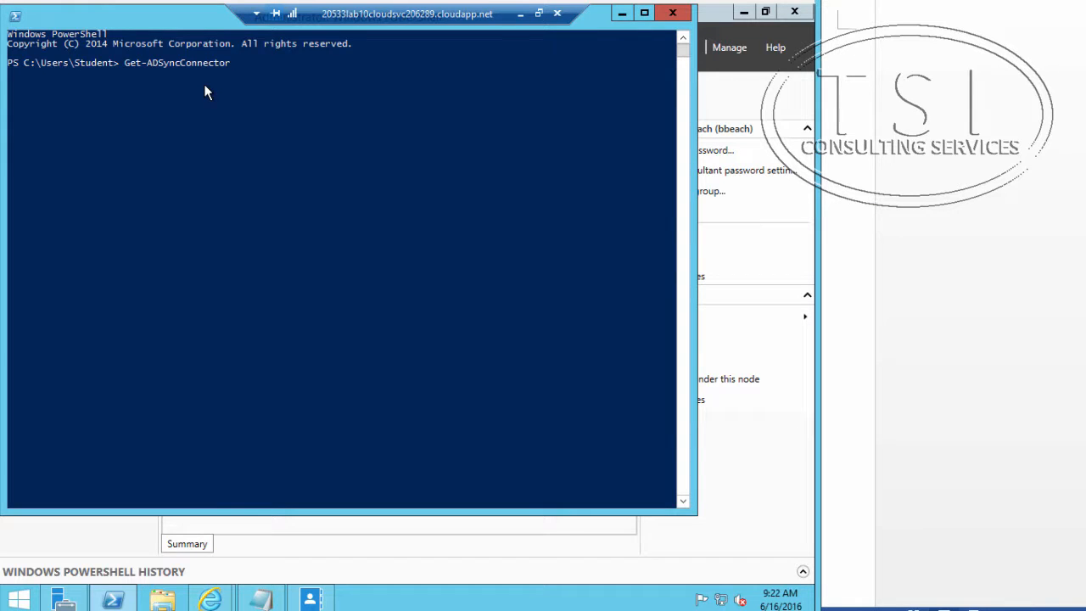
key(Tab)
key(Tab)
key(Tab)
key(Tab)
key(Tab)
key(Tab)
key(BackSpace)
key(BackSpace)
key(BackSpace)
key(BackSpace)
key(BackSpace)
key(BackSpace)
key(BackSpace)
key(BackSpace)
key(BackSpace)
key(BackSpace)
key(BackSpace)
key(BackSpace)
key(BackSpace)
key(BackSpace)
key(BackSpace)
key(BackSpace)
key(BackSpace)
key(BackSpace)
key(BackSpace)
key(BackSpace)
key(BackSpace)
text(S)
key(Tab)
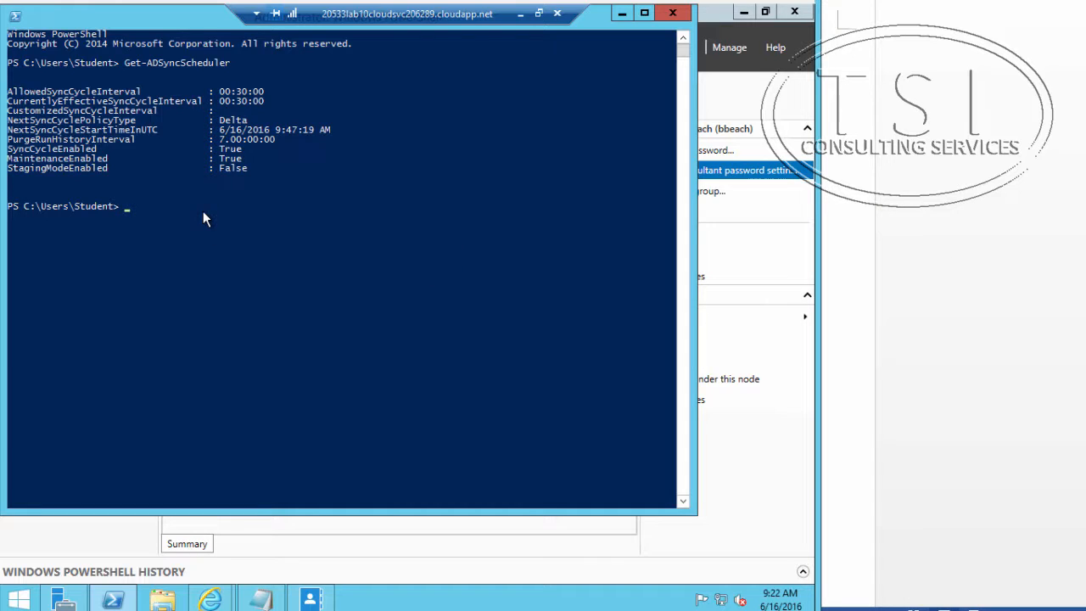
Step: Initiate a manual synchronization cycle from PowerShell with the matching Start-ADSync cmdlet and the policy type Delta
text(start-)
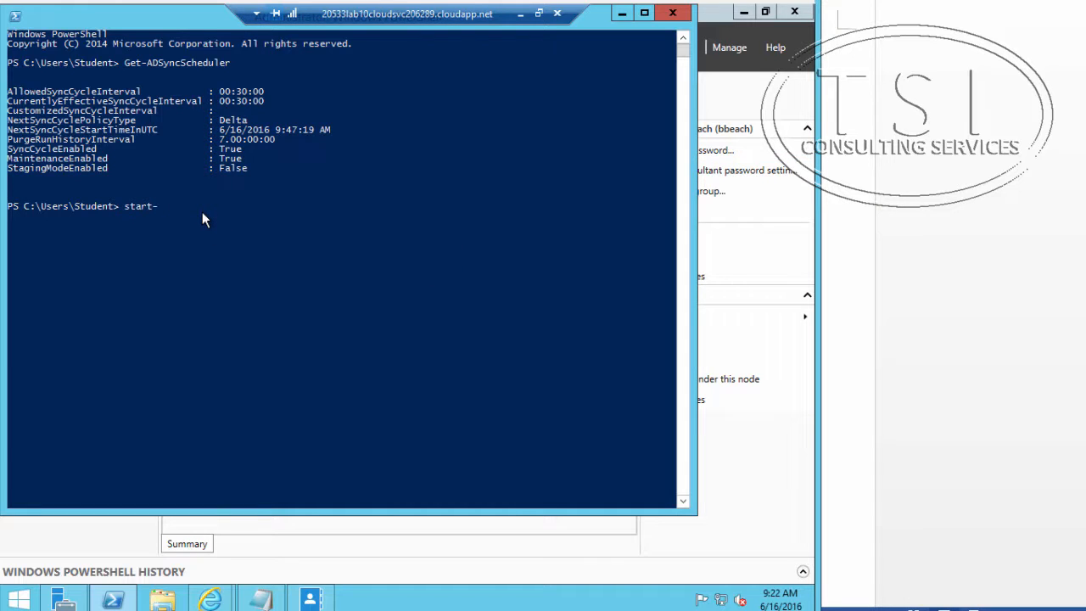
text(adsyncaadpassw)
key(Tab)
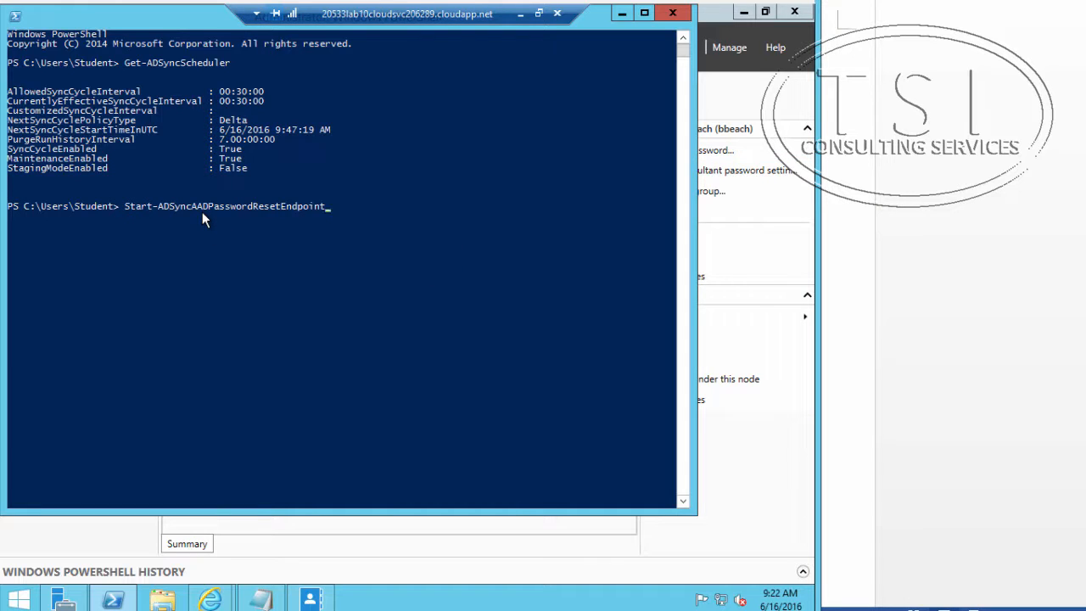
key(Tab)
key(Tab)
text(-po)
key(Tab)
text(Delta)
key(Return)
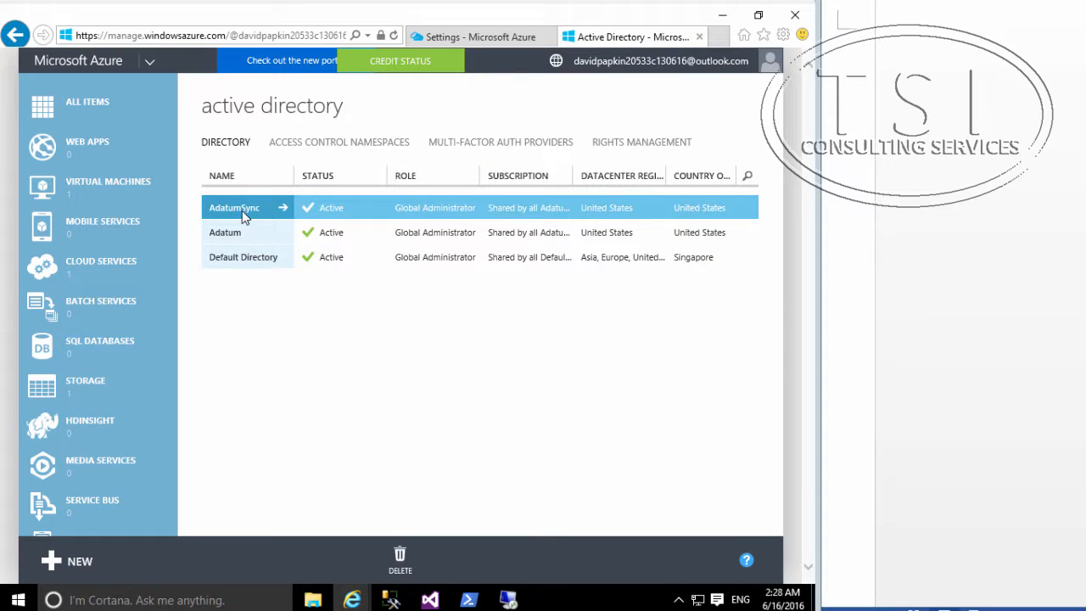
Step: In the Azure portal on the local computer, open the AdatumSync directory's users and examine the first user's work info for job title and department
click(242, 210)
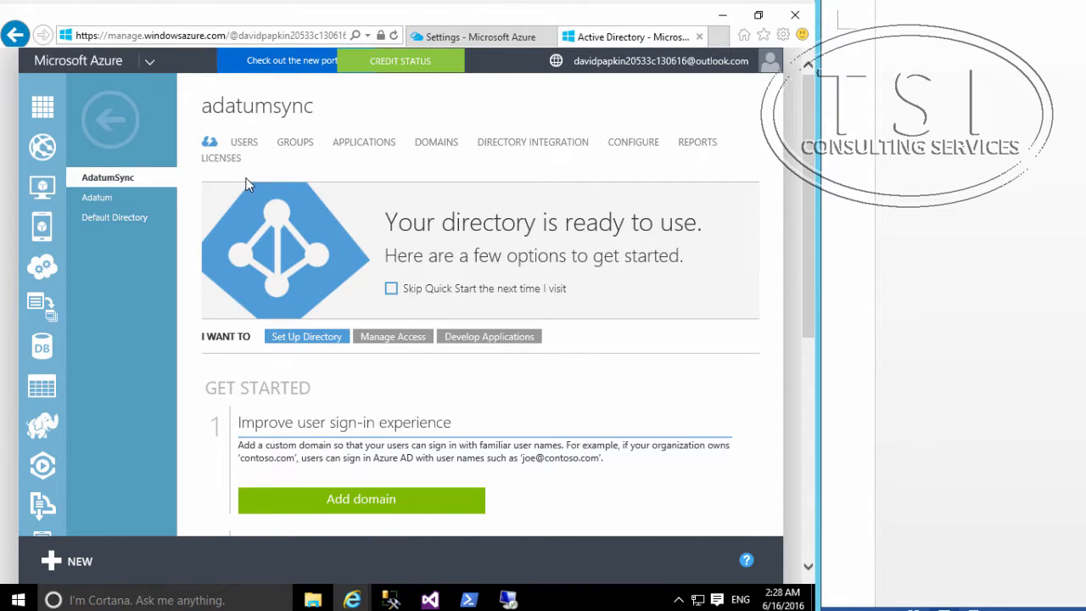
click(243, 142)
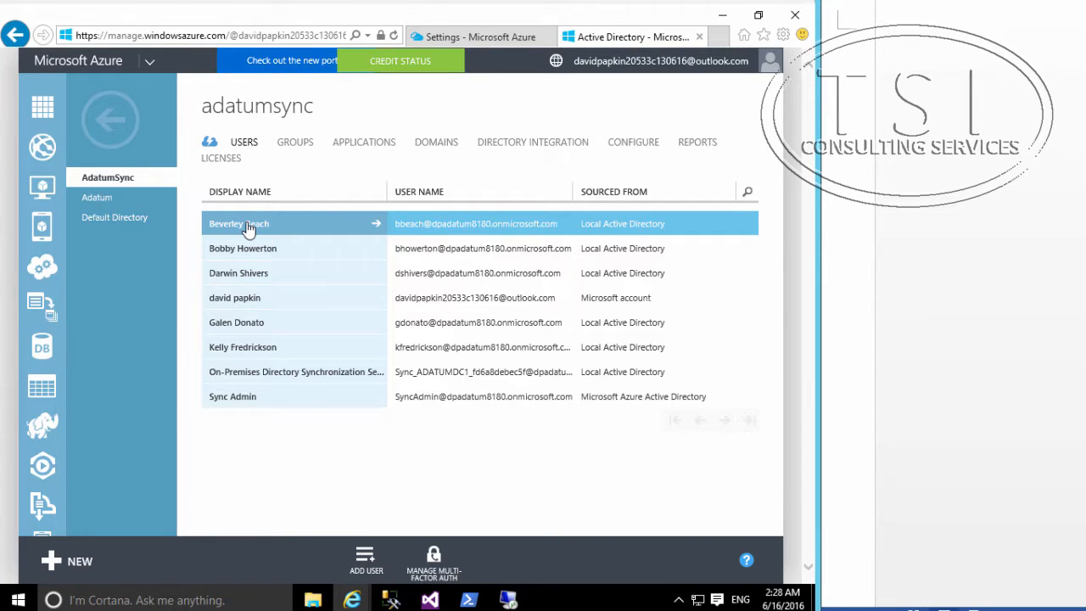
click(247, 225)
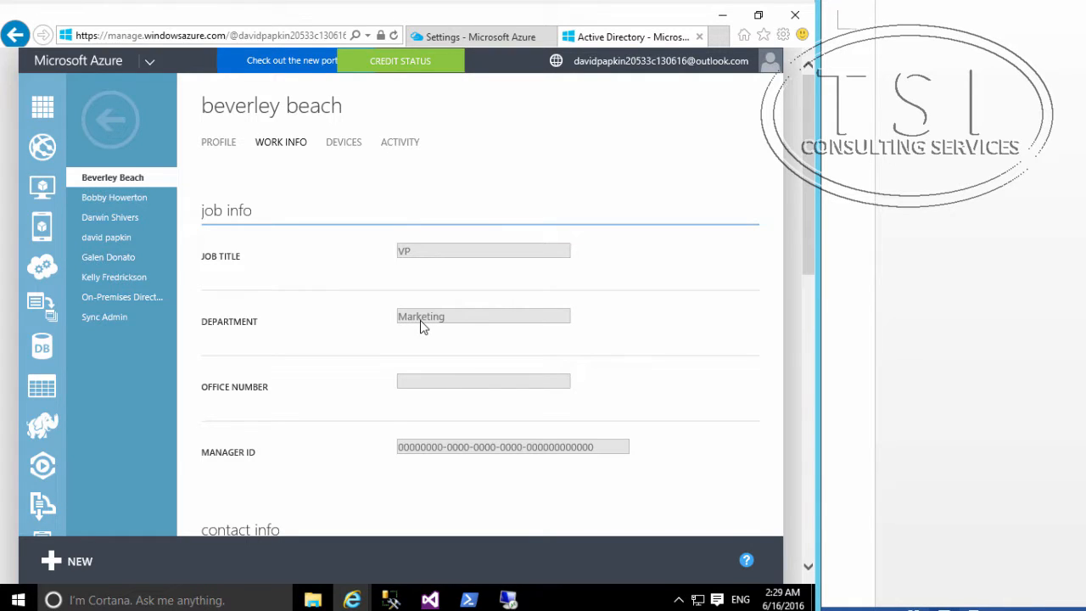
Step: Return to the server's Remote Desktop session and disconnect it
click(509, 600)
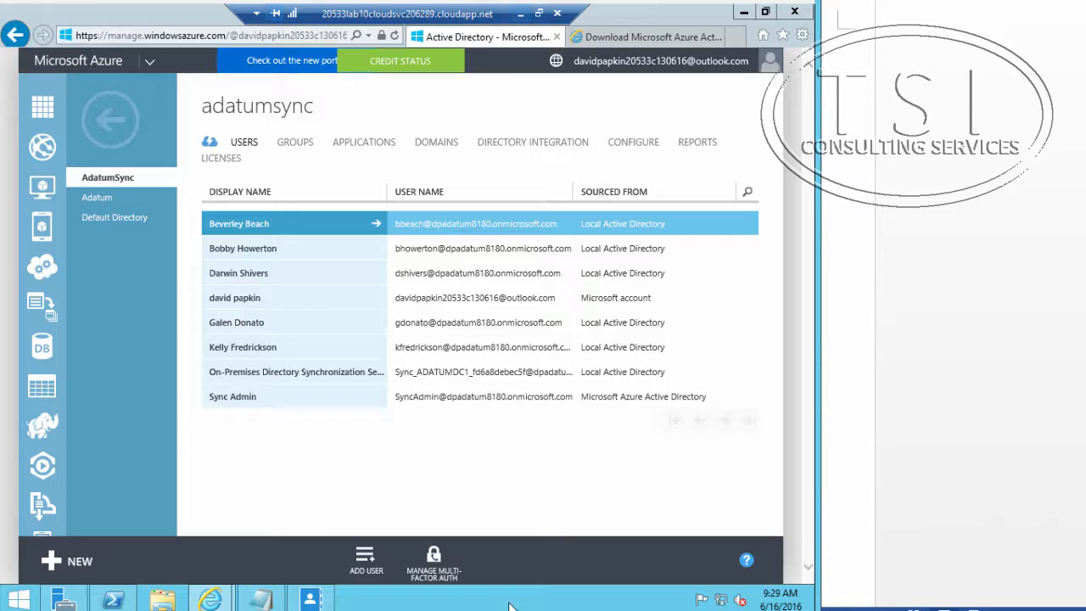
click(557, 14)
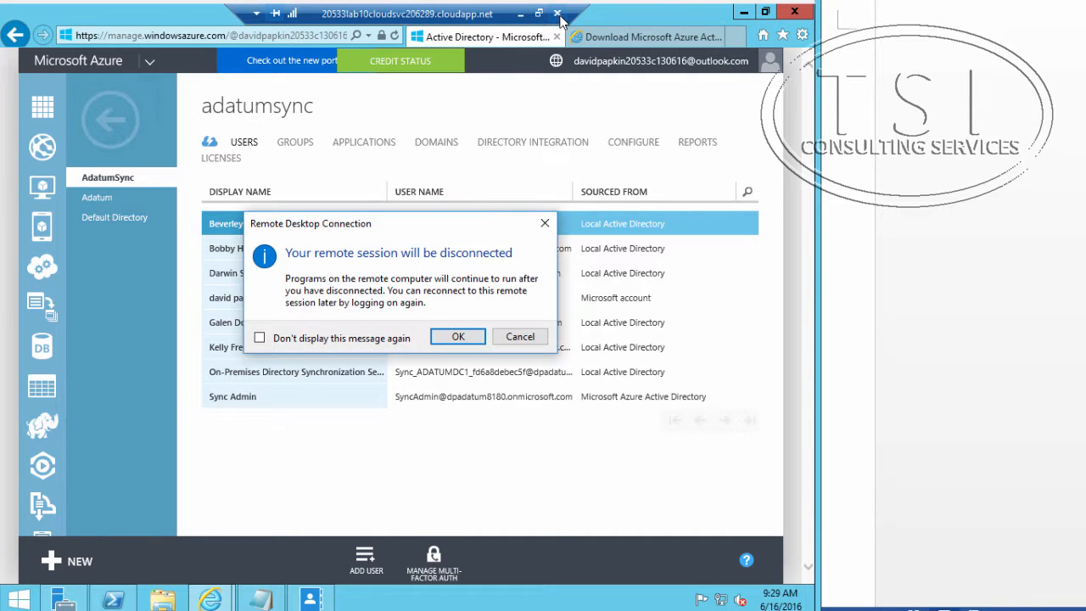
click(458, 337)
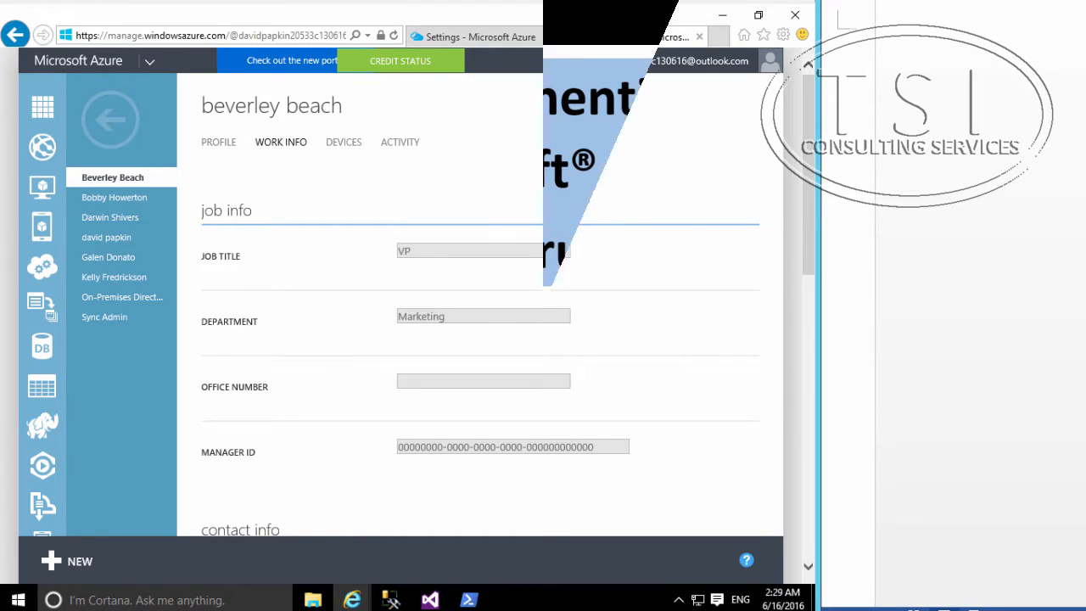